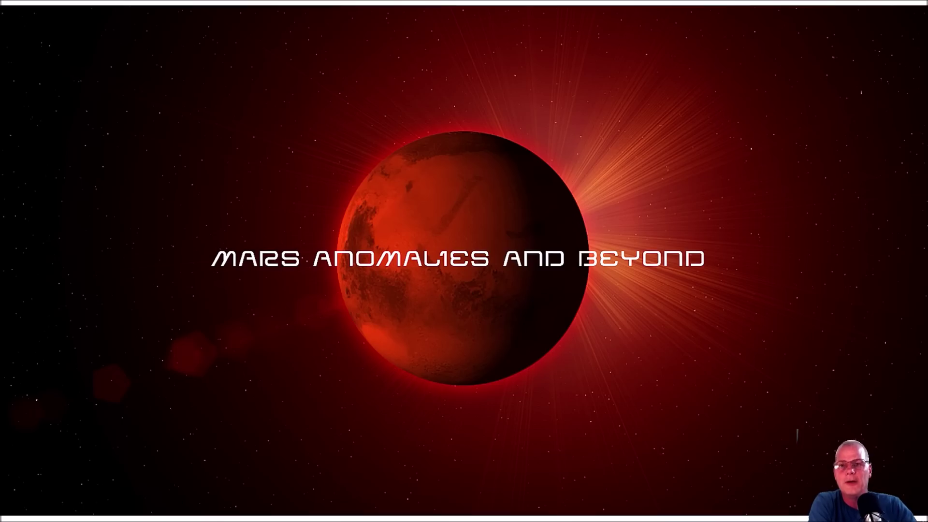
Switch to Chrome and examine the labelled Moon map of seas and craters, including the area around the Sea of Fertility
mouse_move(266, 519)
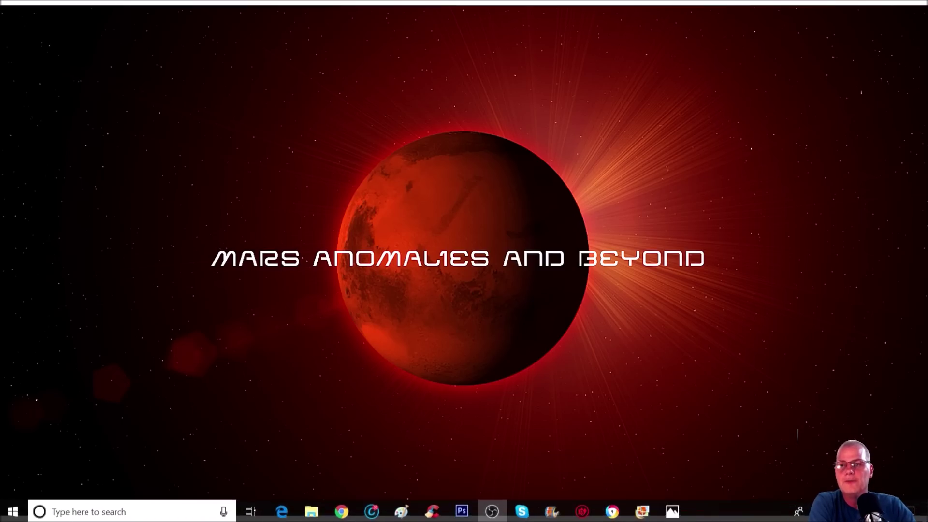
mouse_move(341, 511)
left_click(279, 445)
scroll(796, 240, "down", 1)
scroll(796, 240, "down", 4)
scroll(797, 241, "up", 4)
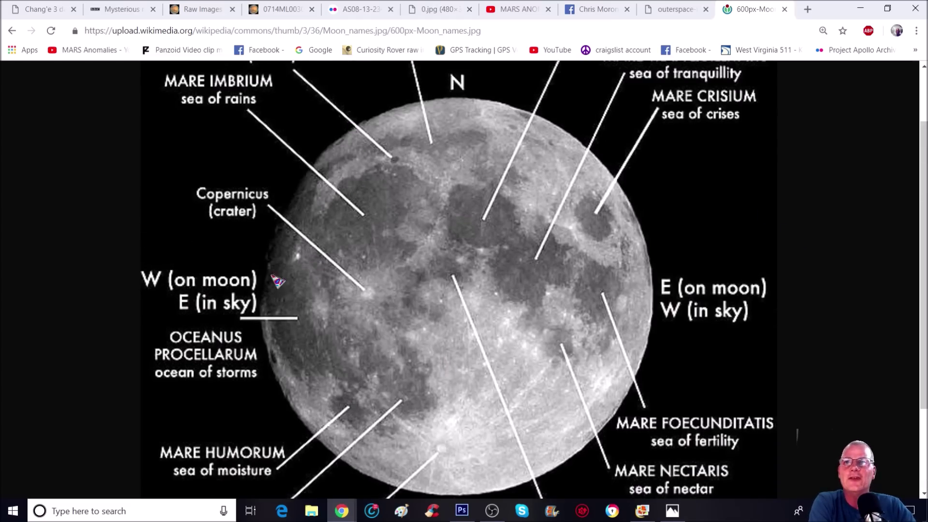
scroll(598, 240, "up", 2)
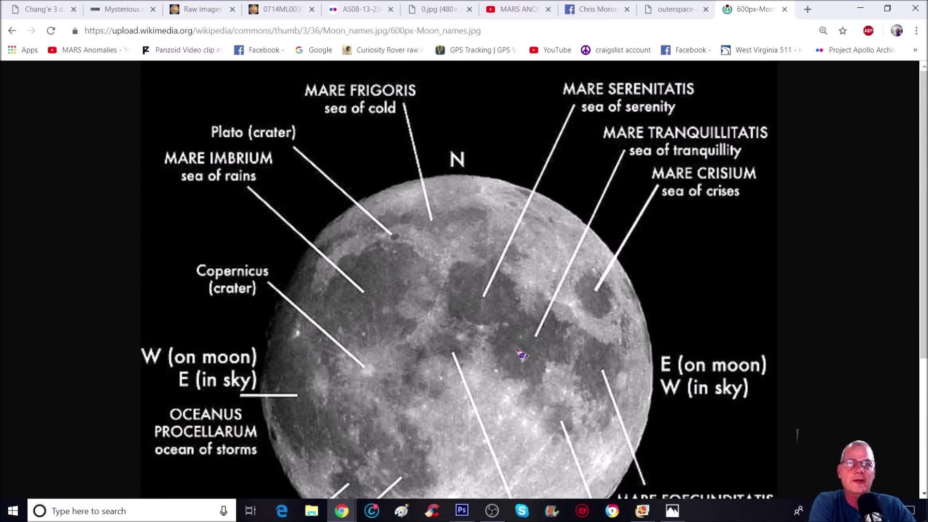
scroll(860, 263, "down", 3)
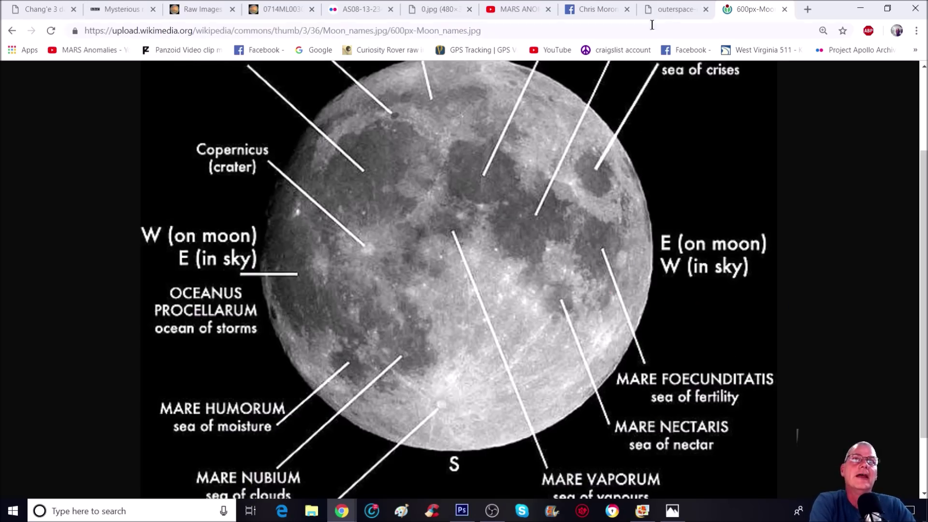
Open the half-lit Moon photo in the outerspace tab and enlarge it to full size around its seas
left_click(668, 20)
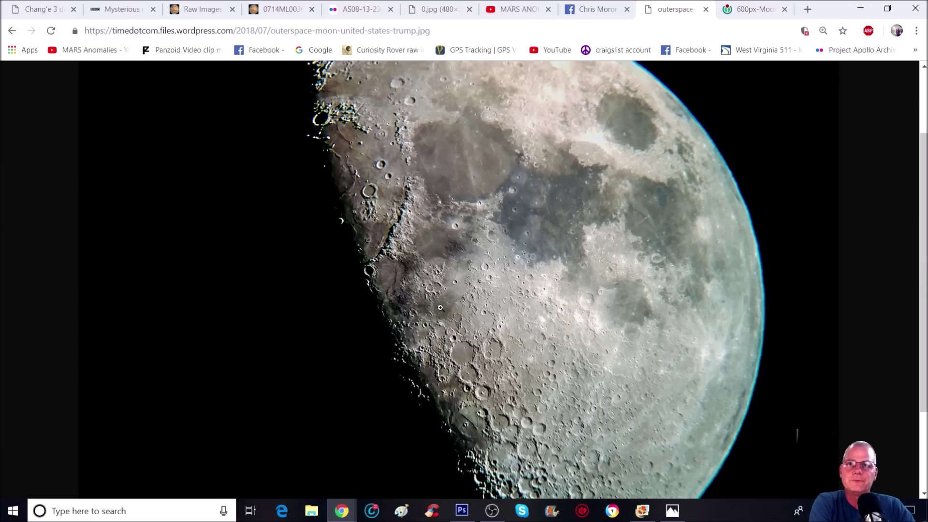
scroll(440, 307, "up", 2)
scroll(515, 283, "down", 1)
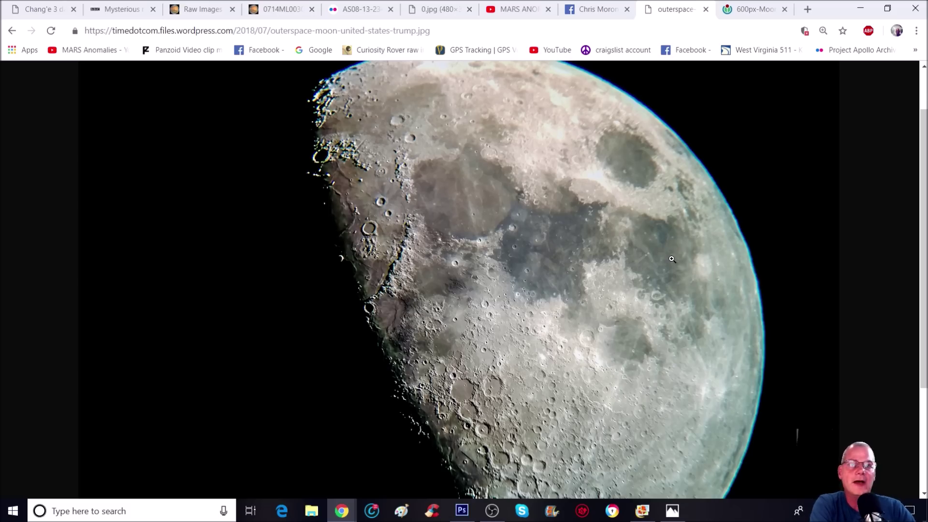
left_click(672, 259)
scroll(672, 259, "down", 5)
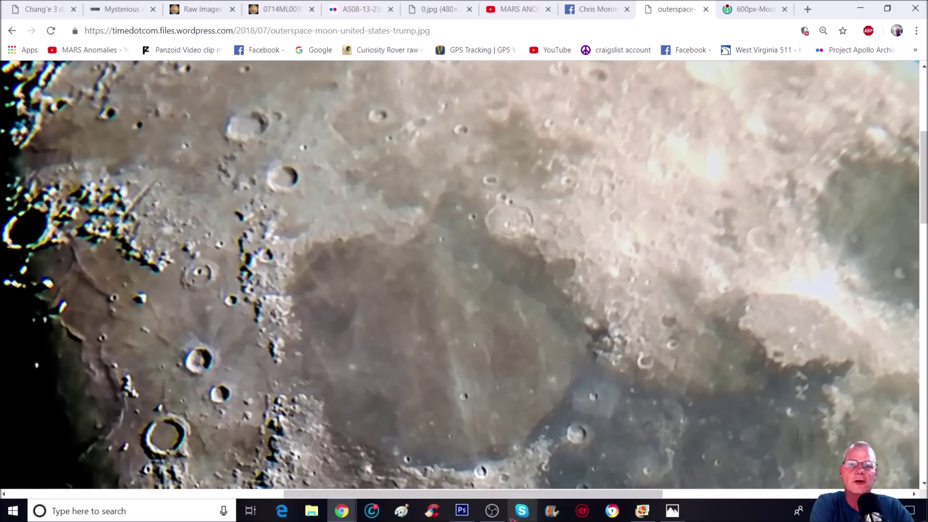
Examine the small paired craters with the bright streaks in the dark sea near the Moon's sunlit edge
scroll(648, 319, "right", 8)
scroll(641, 339, "down", 6)
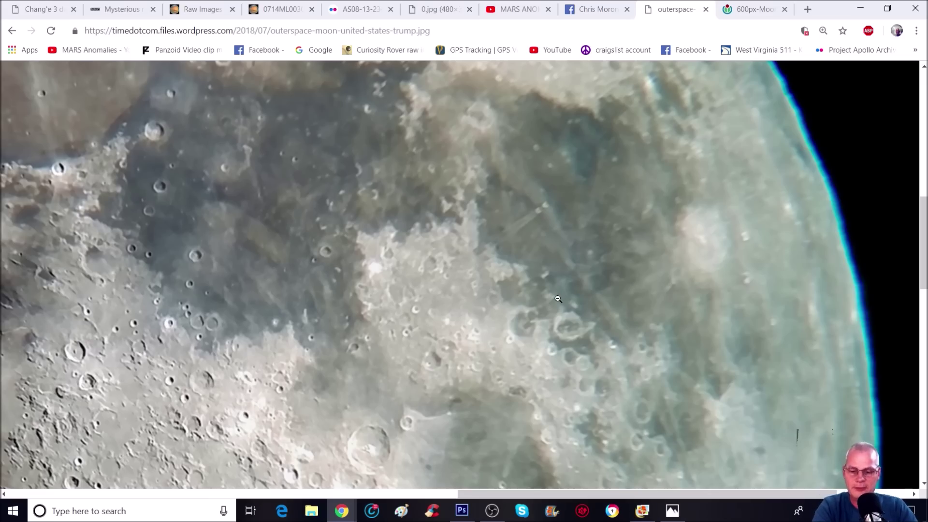
scroll(557, 299, "up", 2)
left_click_drag(551, 494, 622, 494)
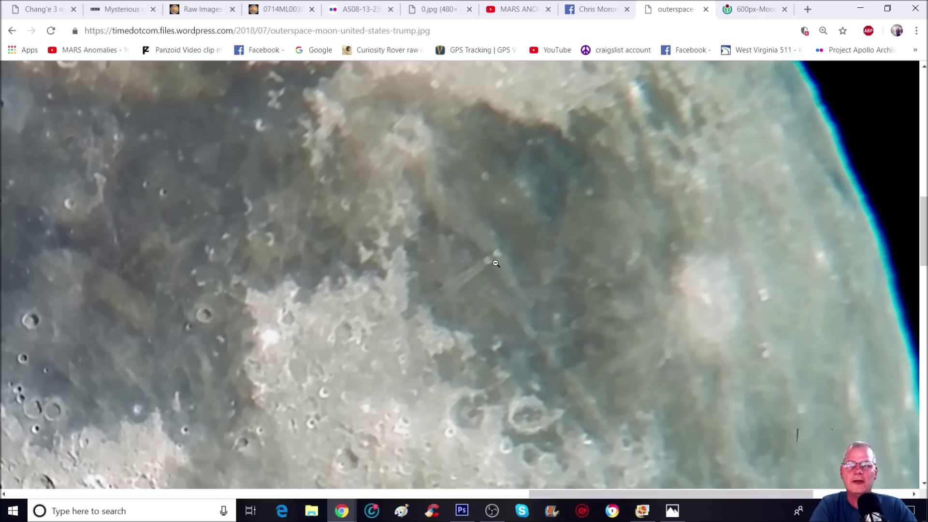
scroll(496, 263, "down", 2)
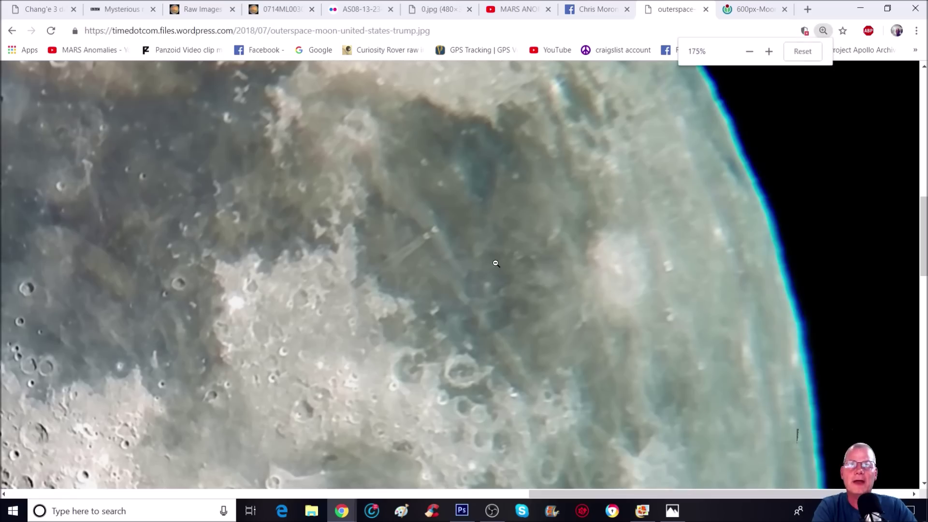
scroll(560, 354, "down", 1)
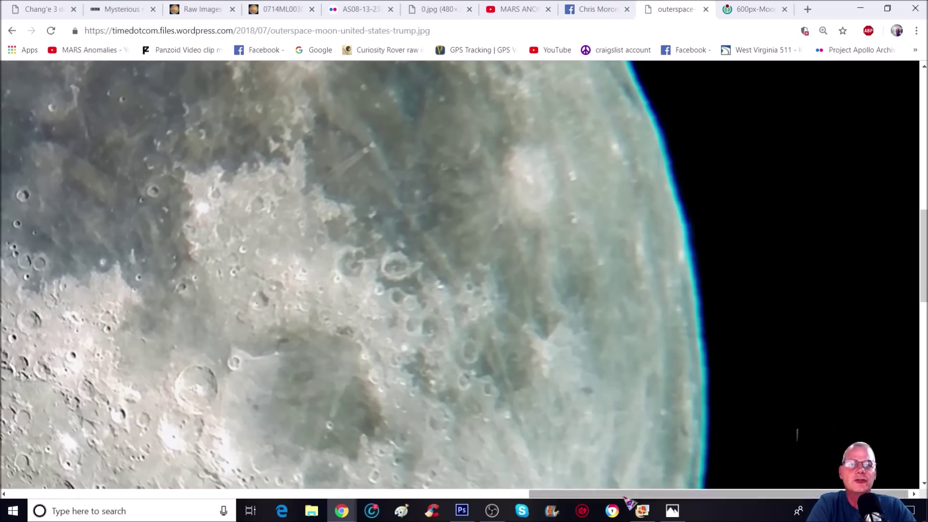
Switch to Photo Gallery and inspect the two bright neighbouring craters in the oblique Apollo photo up close
left_click(642, 511)
scroll(441, 317, "up", 3)
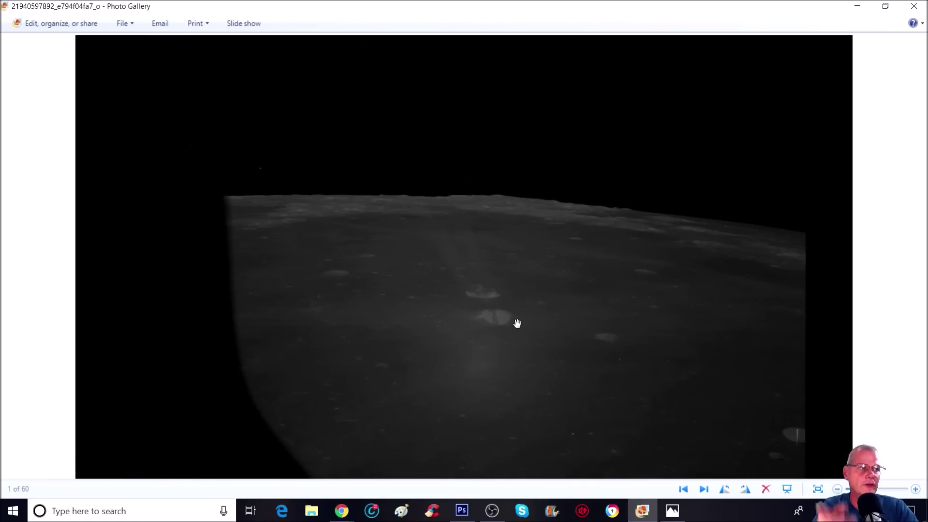
scroll(529, 284, "up", 2)
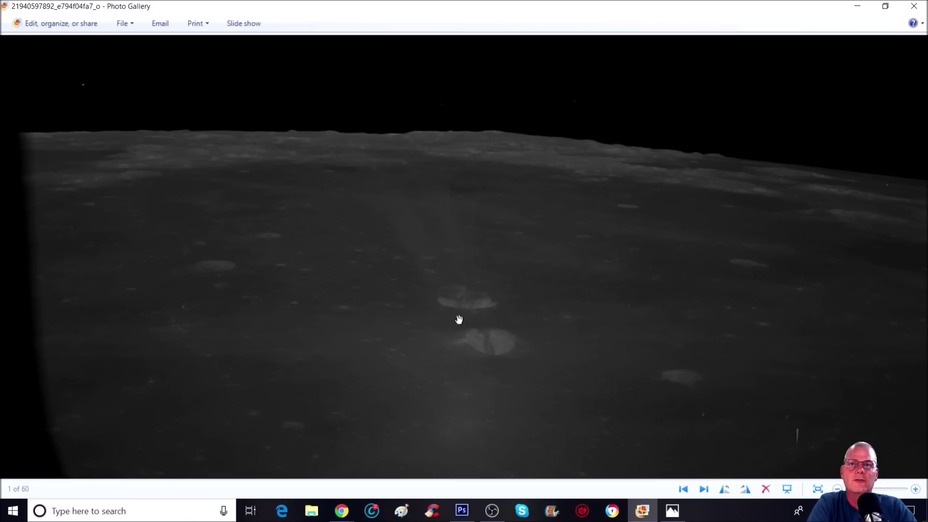
scroll(513, 280, "up", 2)
scroll(513, 280, "up", 1)
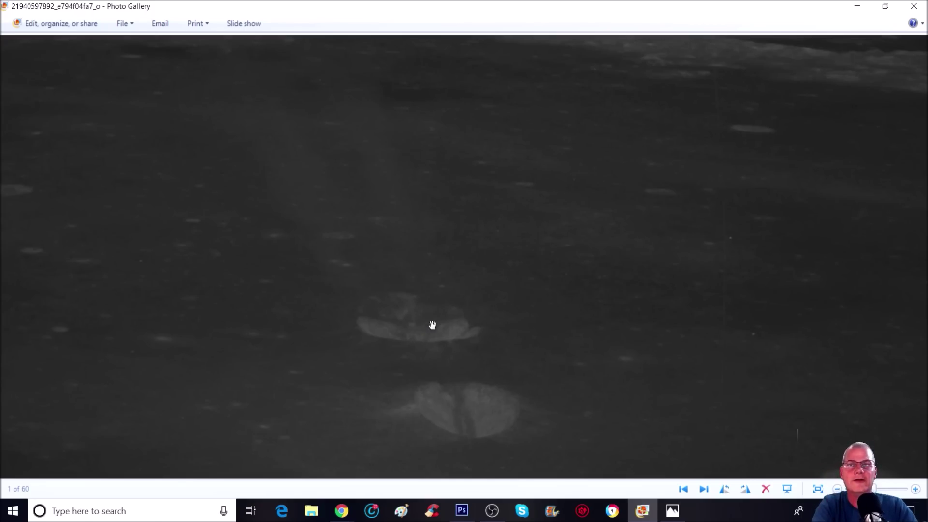
scroll(498, 300, "down", 4)
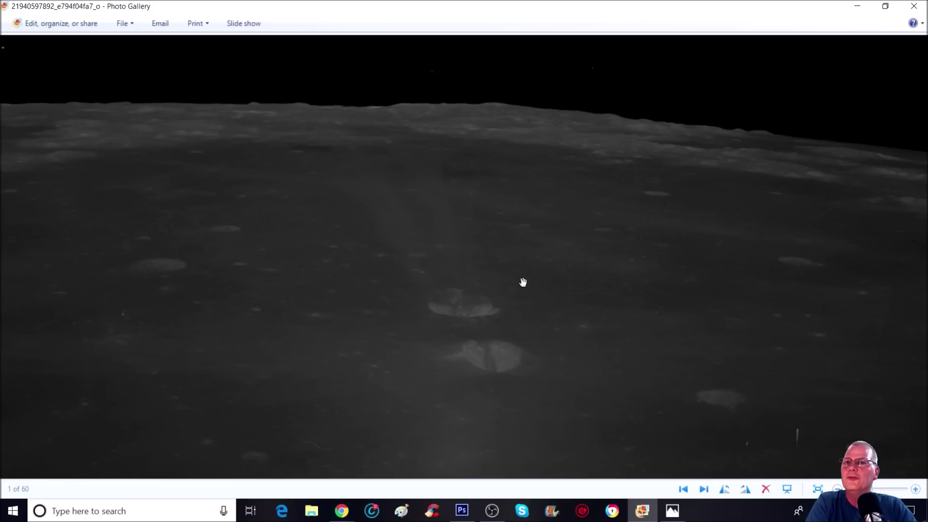
Switch to the Project Apollo Archive photo on Flickr, check its download options and inspect the paired craters enlarged
key("alt+Tab")
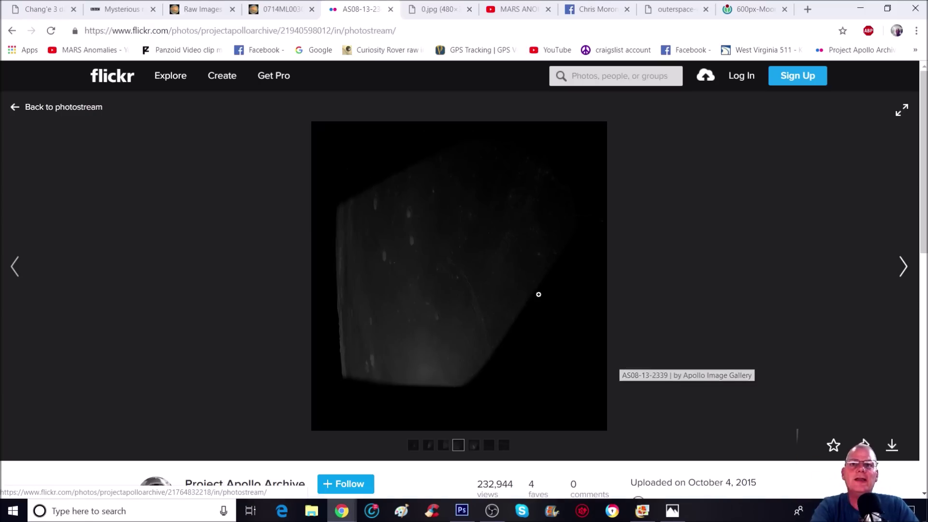
left_click(484, 293)
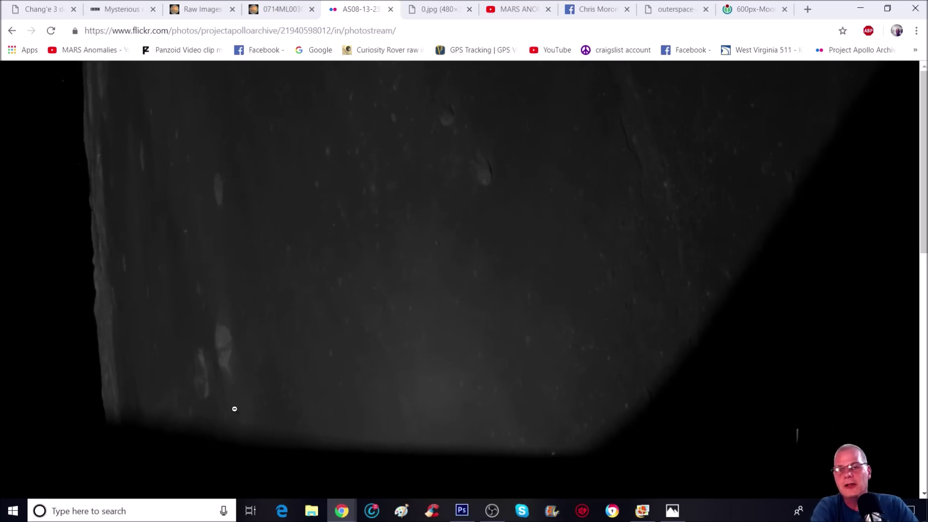
left_click(426, 380)
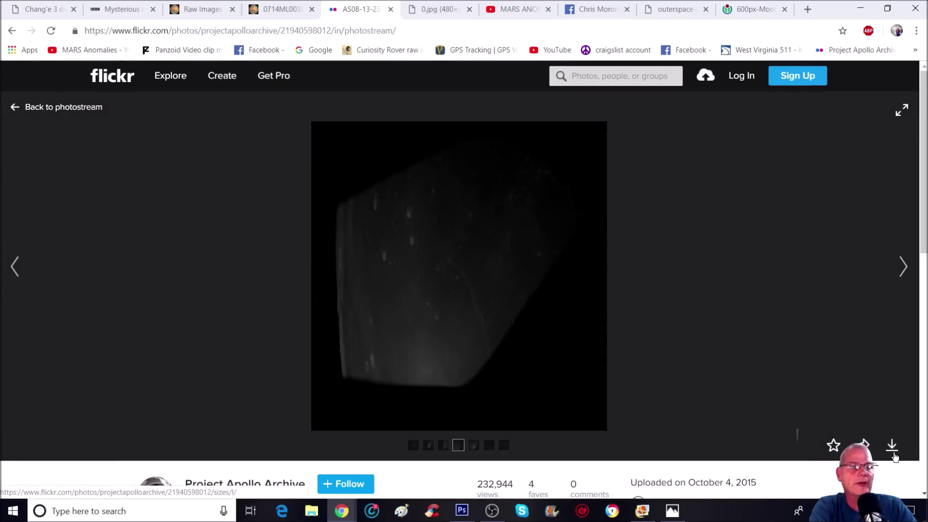
left_click(893, 445)
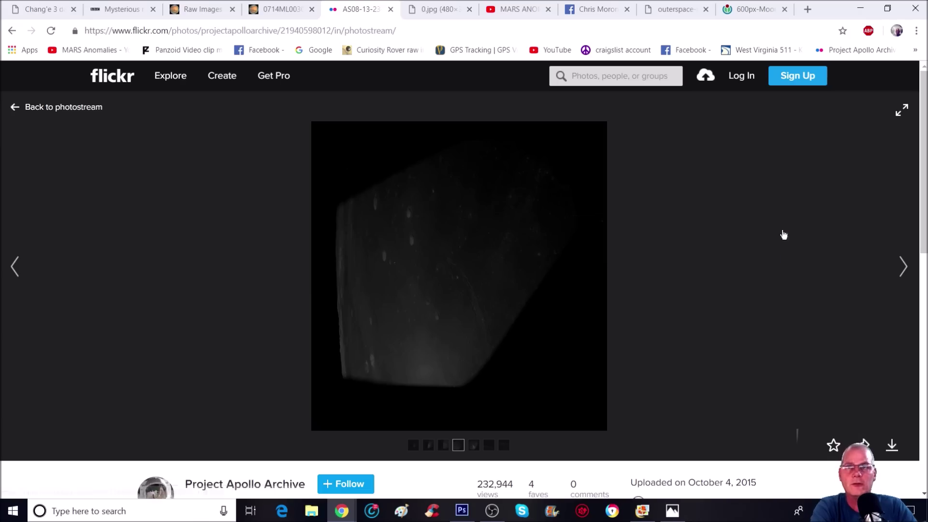
left_click(365, 370)
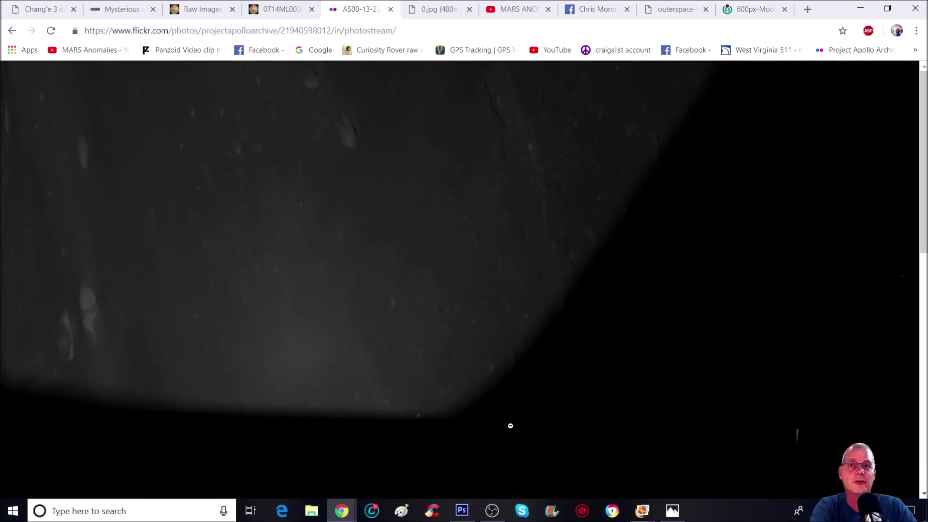
left_click(509, 424)
Switch to Photoshop and magnify the paired craters beside the dark image edge to about 151%
key("alt+Tab")
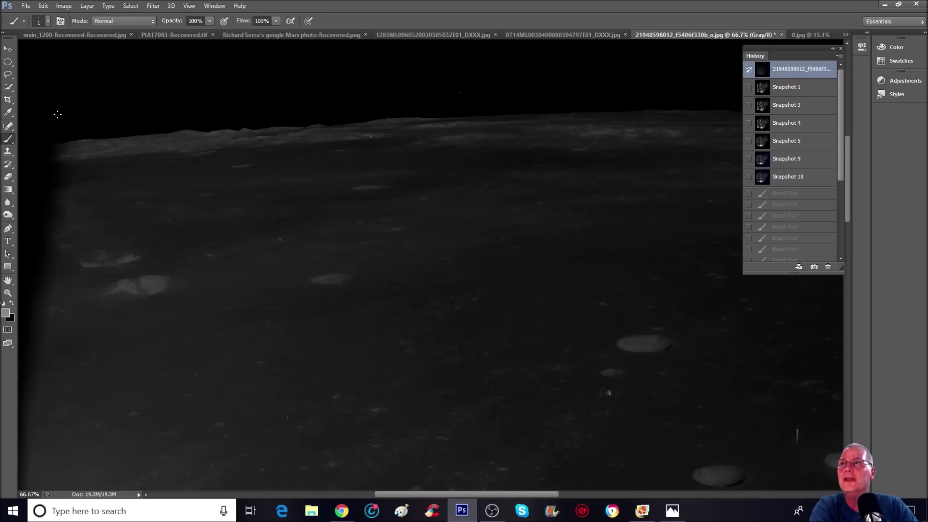
left_click(8, 281)
left_click_drag(11, 285, 43, 290)
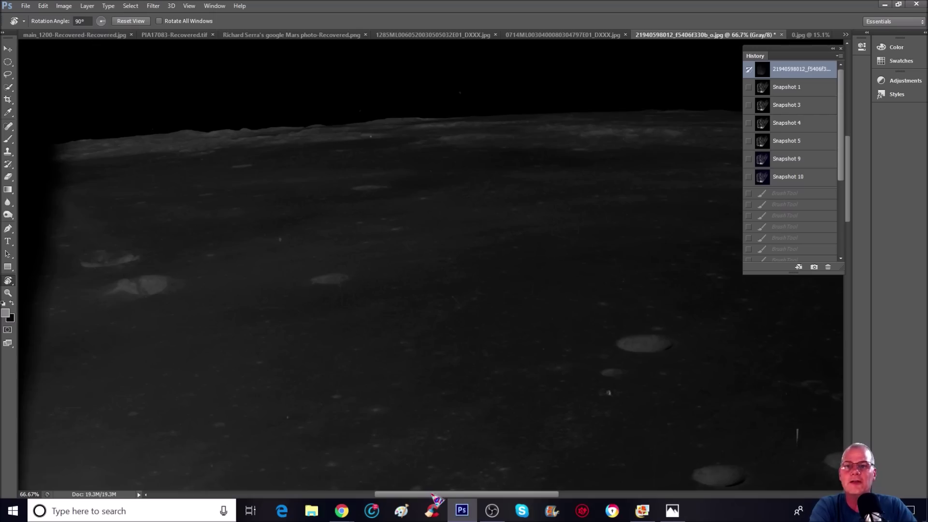
scroll(369, 341, "left", 5)
scroll(282, 276, "up", 3)
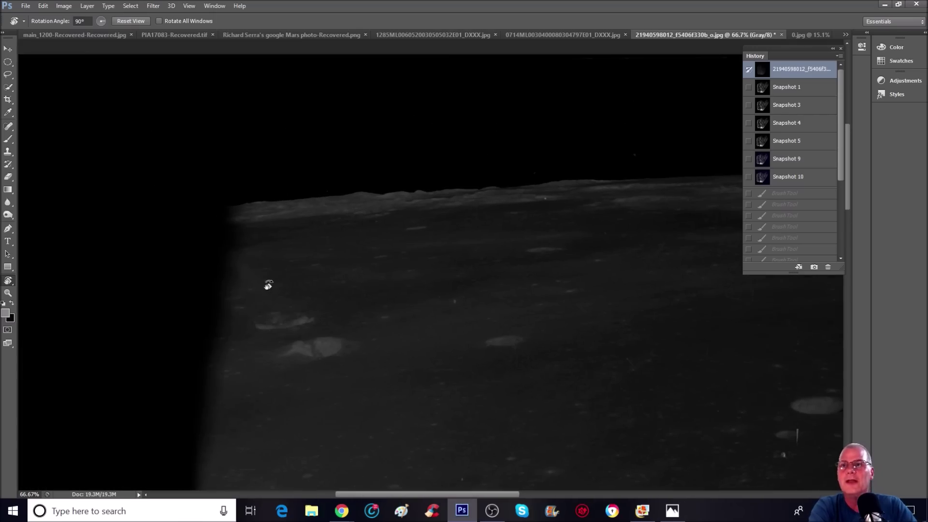
left_click(9, 292)
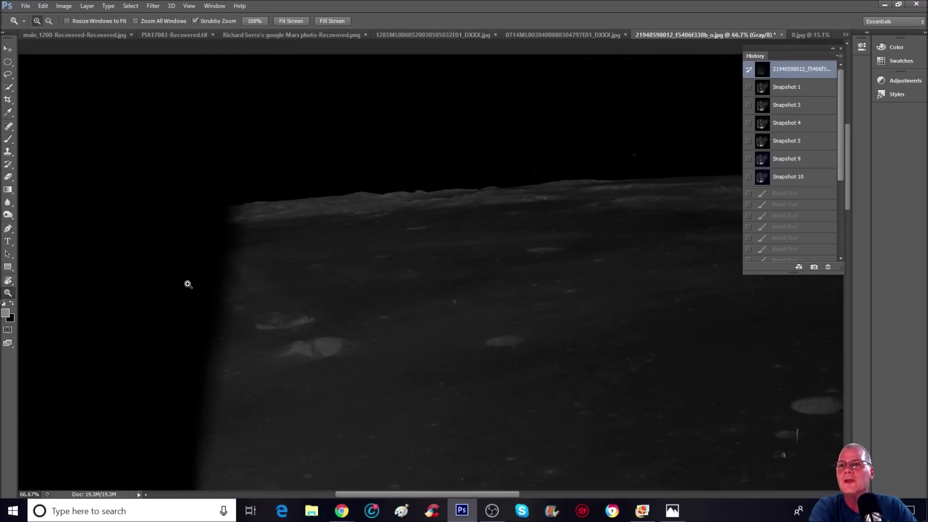
left_click_drag(188, 284, 203, 256)
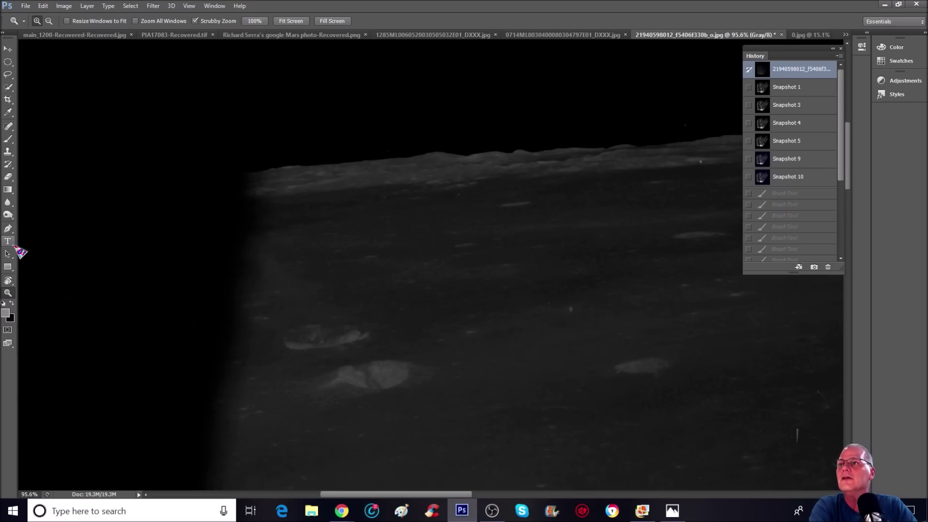
left_click(7, 254)
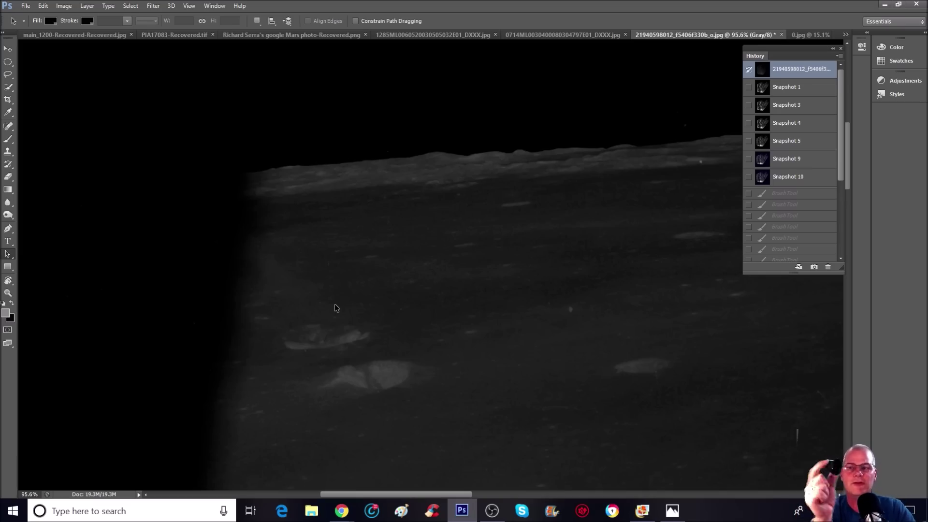
left_click(8, 292)
left_click_drag(175, 289, 228, 286)
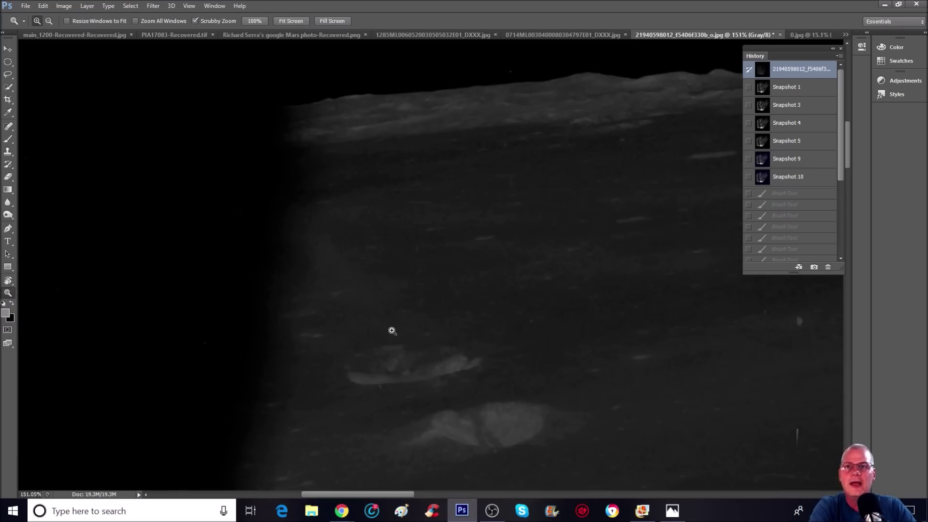
Sketch a circle and Y-shaped marks over the upper crater with a size 1 brush, and revert the image to its original snapshot
left_click(8, 139)
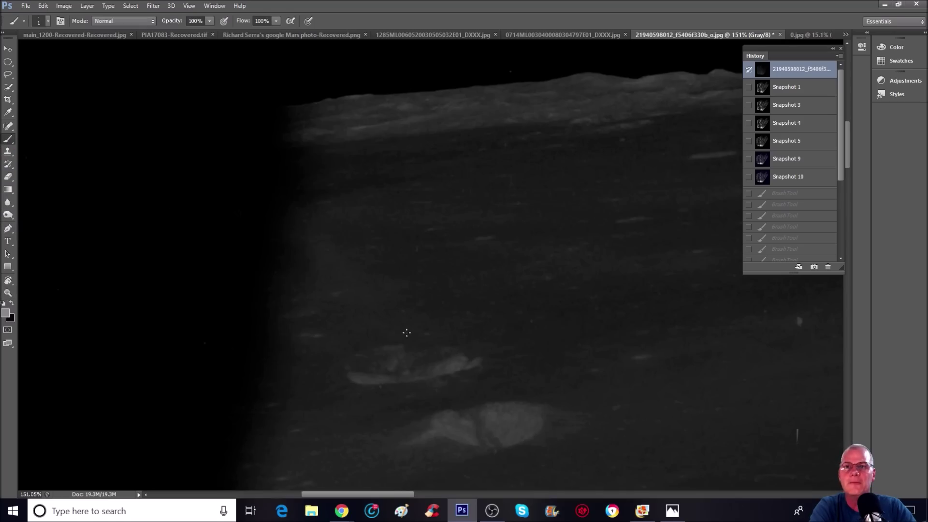
left_click_drag(376, 346, 382, 374)
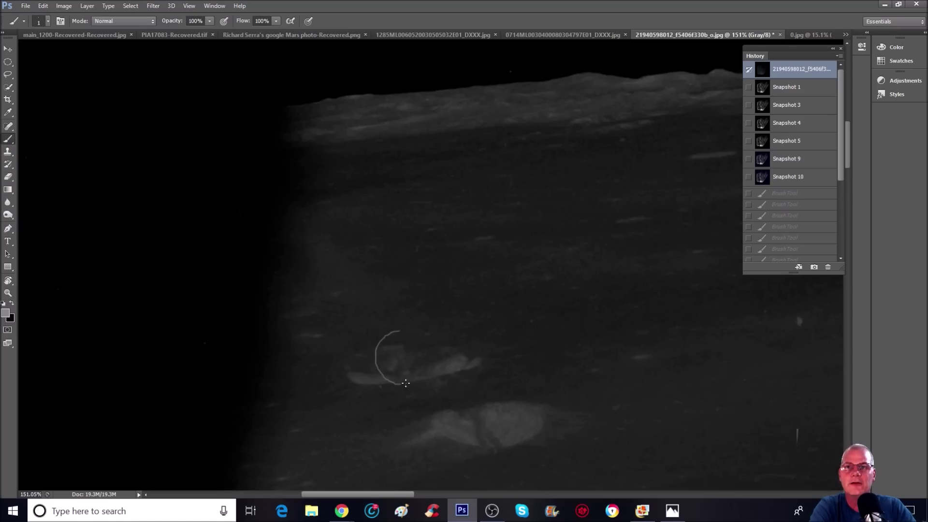
left_click_drag(386, 331, 406, 373)
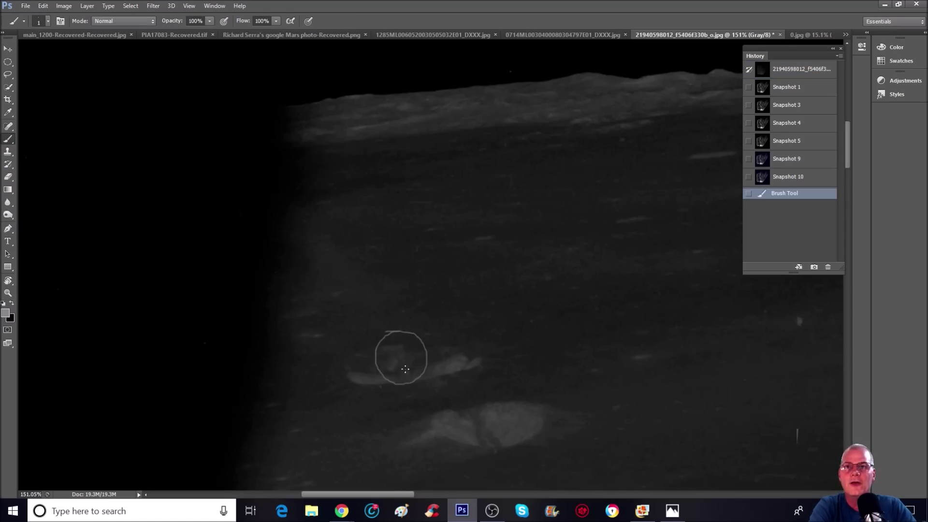
left_click_drag(407, 349, 400, 372)
left_click_drag(401, 374, 420, 365)
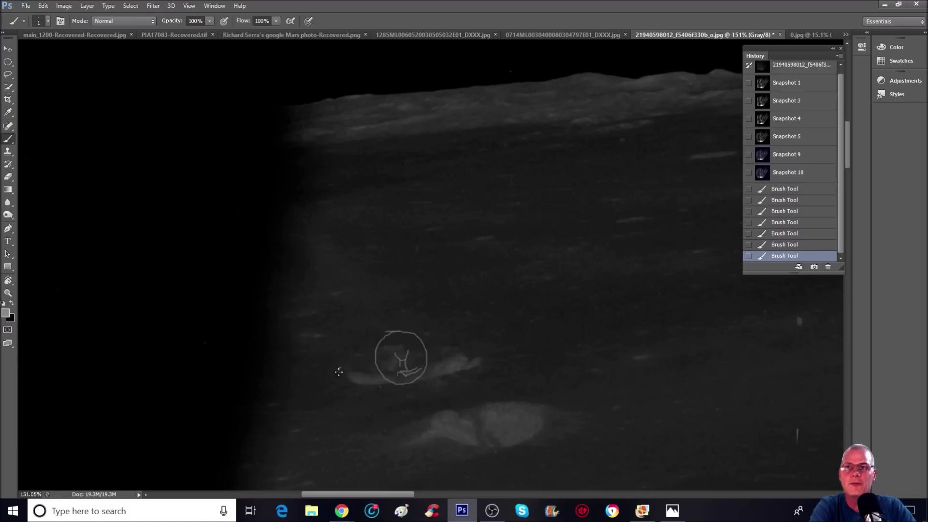
left_click_drag(343, 369, 342, 370)
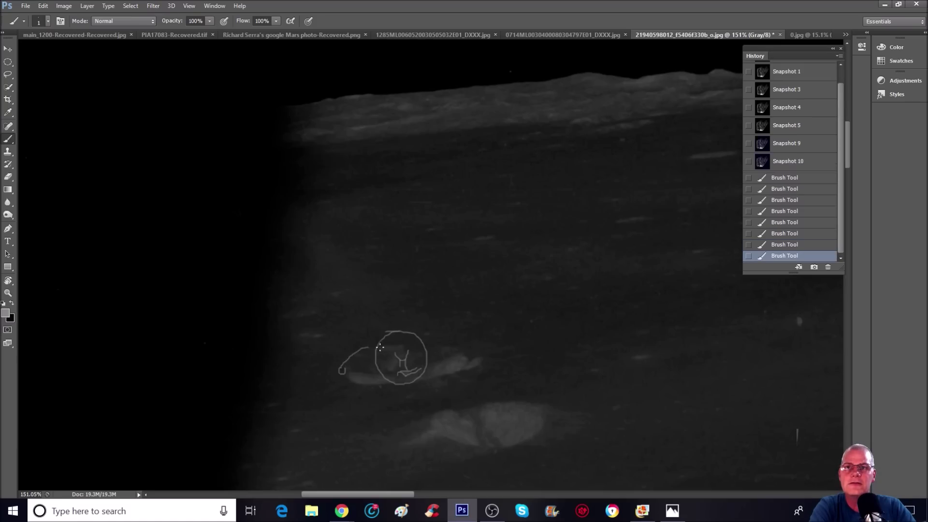
left_click_drag(396, 366, 399, 361)
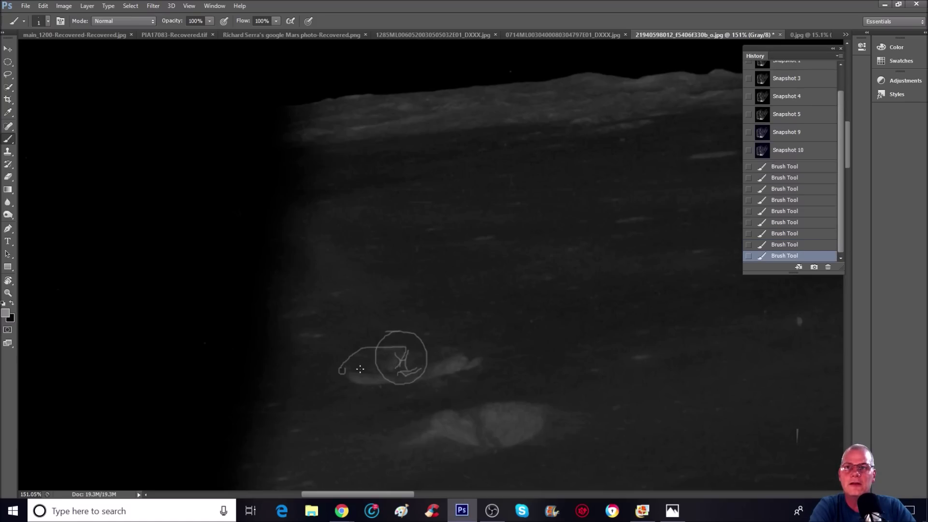
left_click(384, 373)
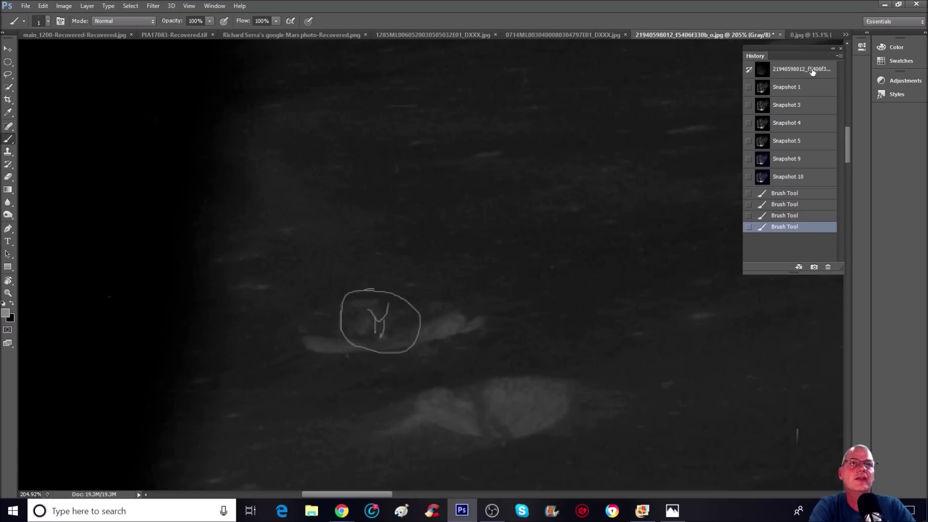
left_click(812, 71)
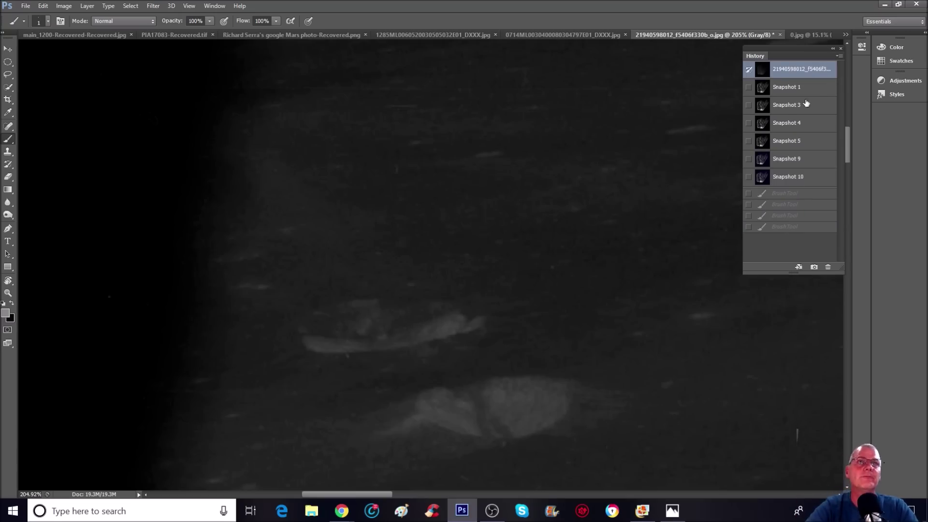
Restore Snapshot 1 and inspect the upper crater at up to about 505% magnification
left_click(816, 89)
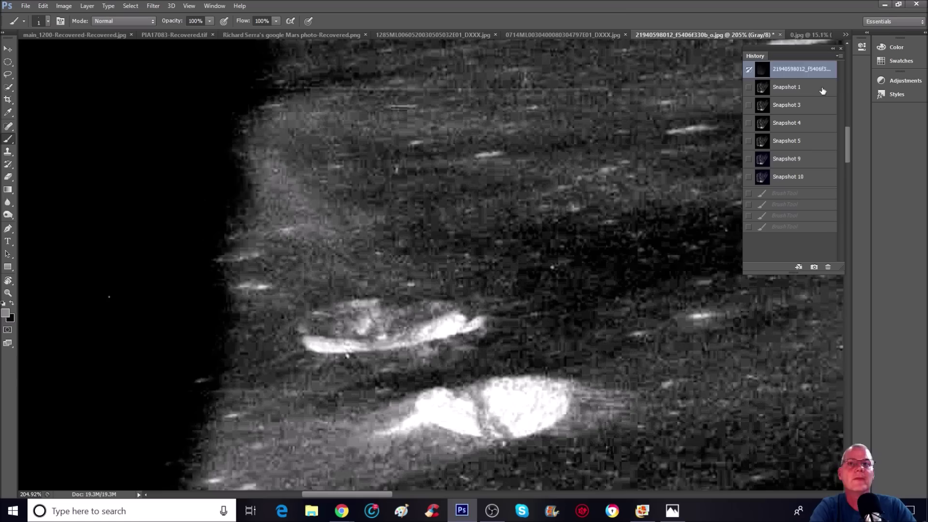
left_click(8, 292)
left_click_drag(497, 260, 532, 196)
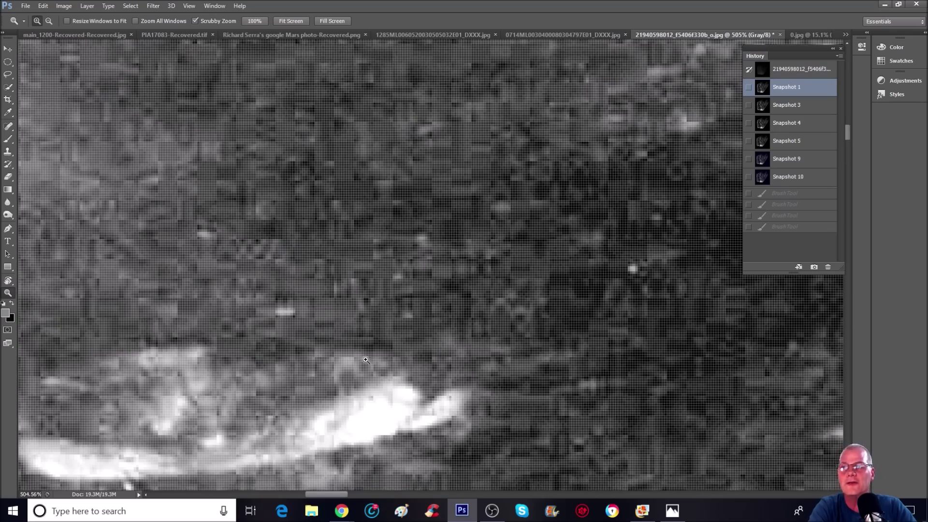
left_click_drag(366, 360, 274, 391)
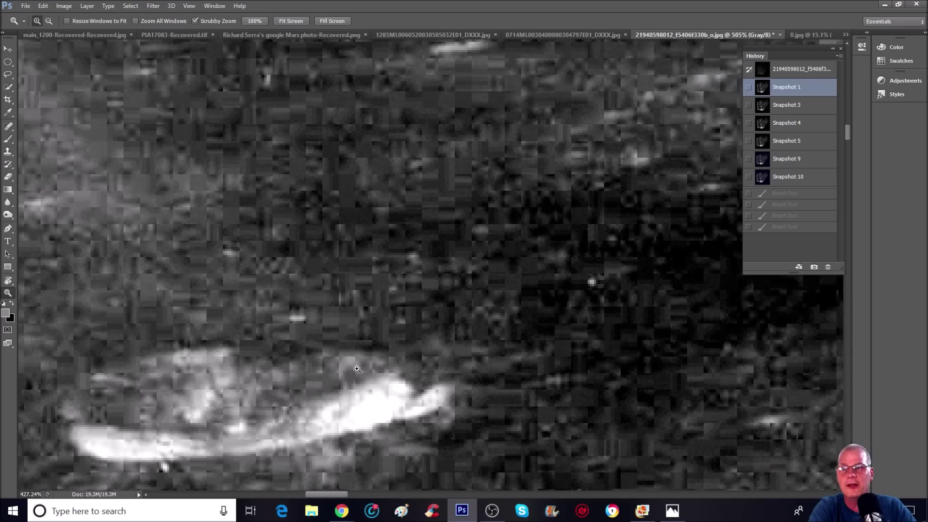
left_click_drag(427, 269, 389, 293)
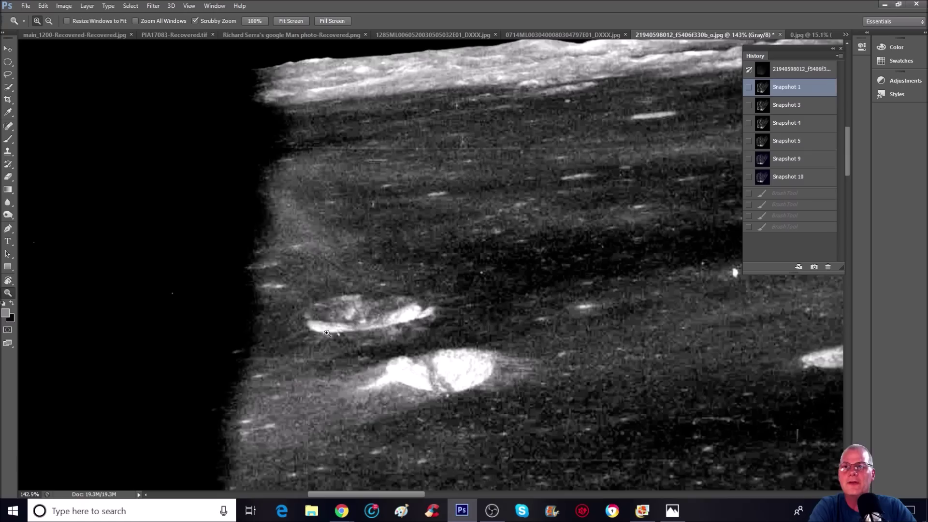
Compare the upper crater in Snapshot 3 and Snapshot 1 at about 235%, ending on Snapshot 3
left_click(801, 109)
left_click_drag(389, 279, 401, 255)
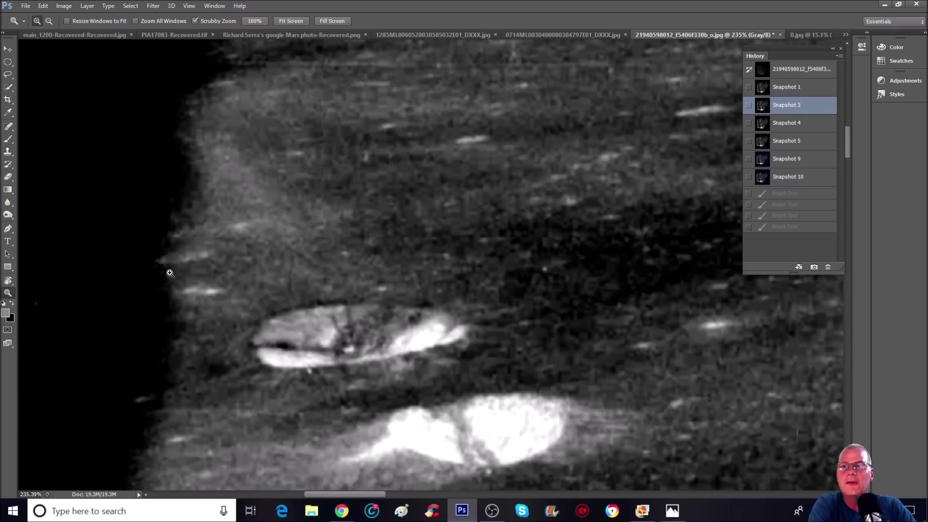
left_click(8, 139)
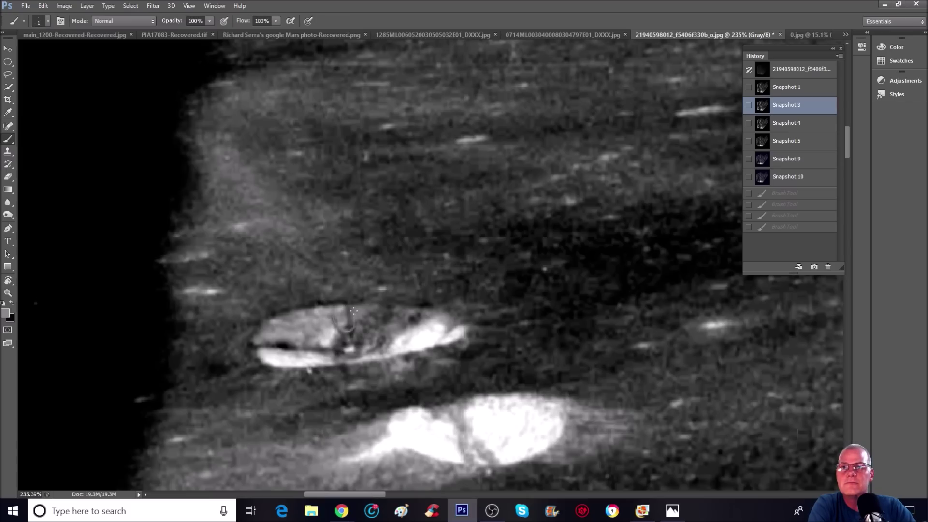
left_click(354, 311)
left_click(805, 89)
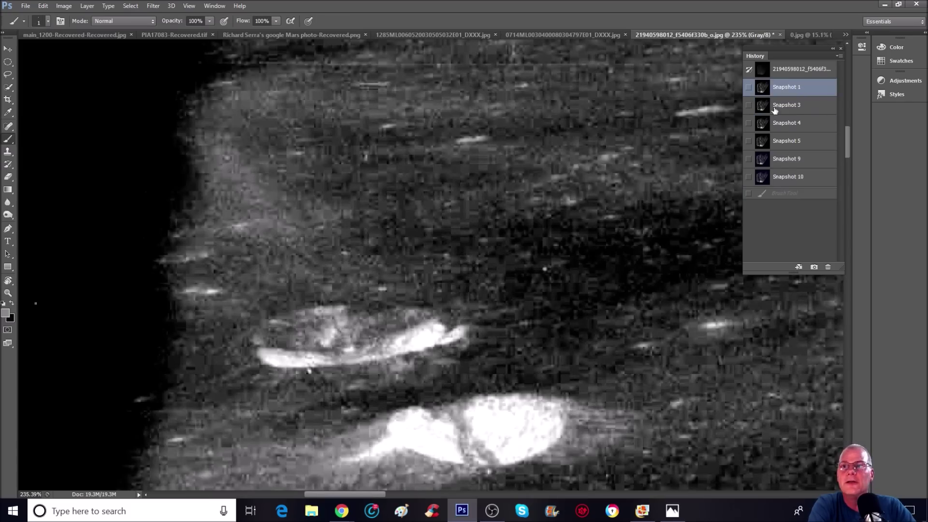
left_click(808, 103)
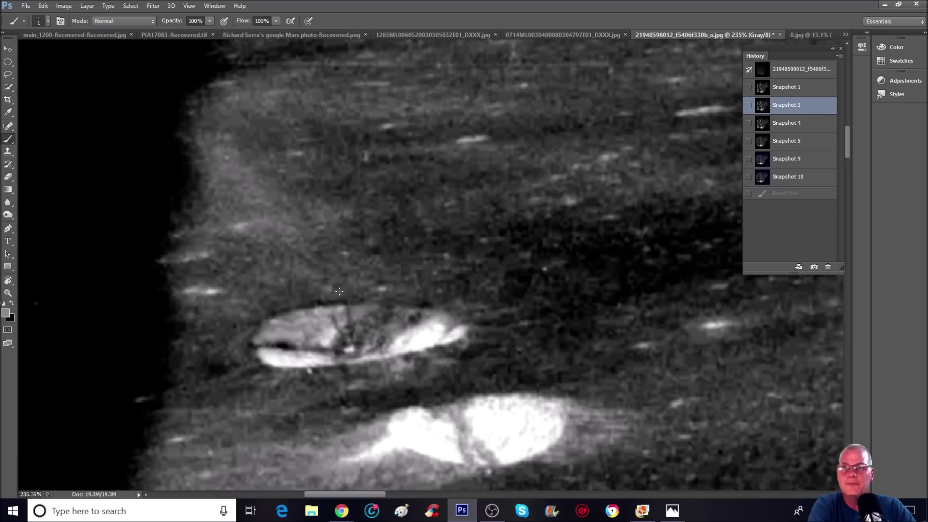
Sketch curved grey strokes over the upper crater's middle and a small mark at its dark-side tip, and revert to Snapshot 1
scroll(346, 288, "up", 1)
scroll(337, 343, "down", 1)
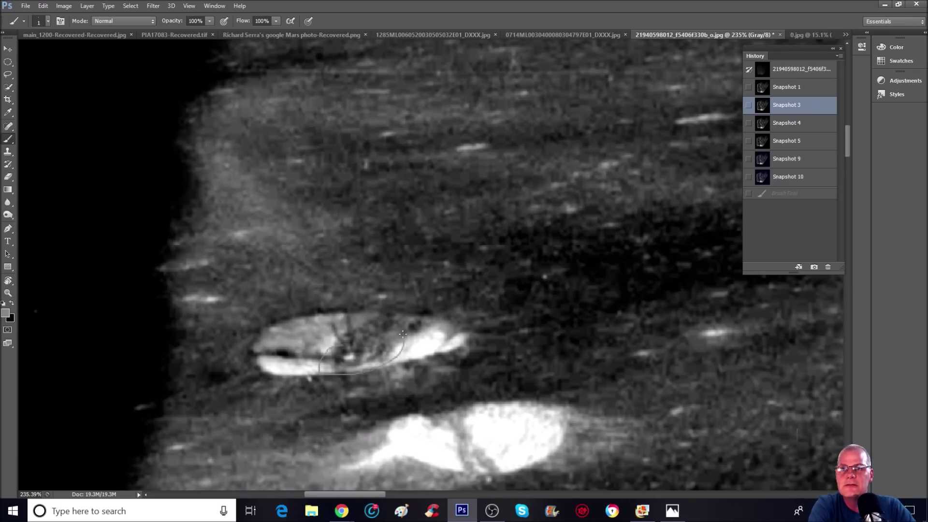
left_click_drag(376, 336, 334, 362)
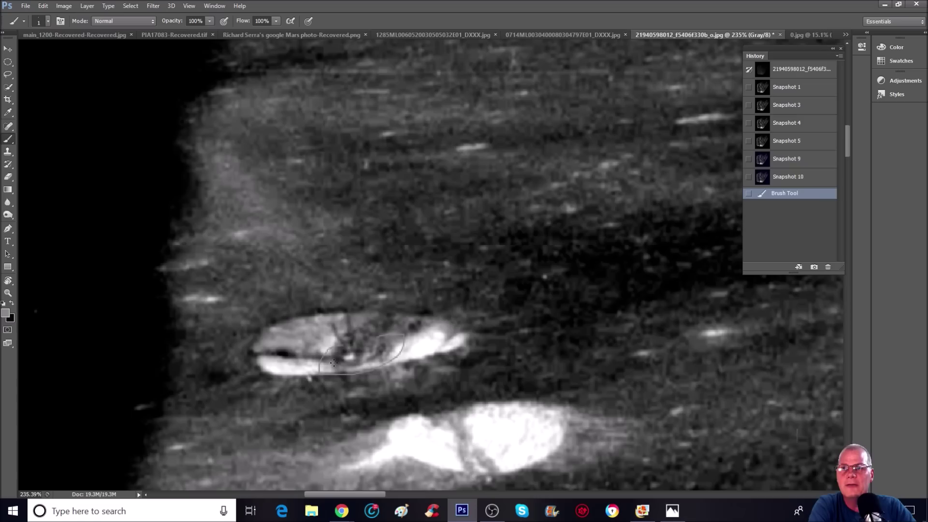
left_click(250, 350)
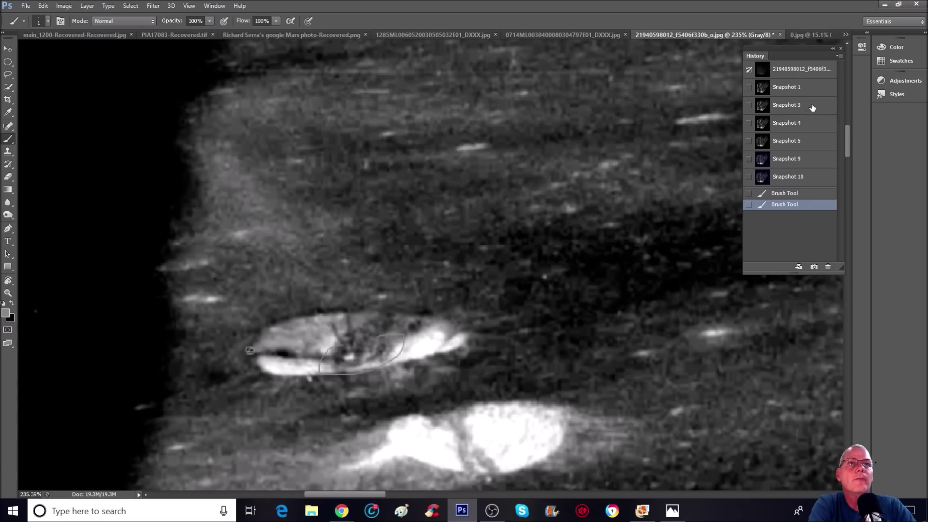
left_click(821, 89)
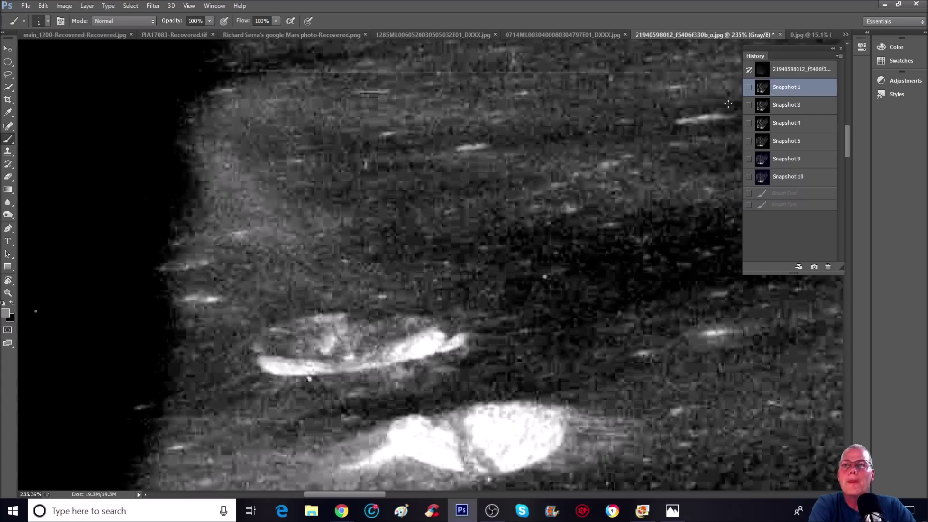
Convert Snapshot 3 to RGB Color and sketch the Y-shaped structure and the curved line below it in red inside the upper crater
left_click(829, 108)
key("F2")
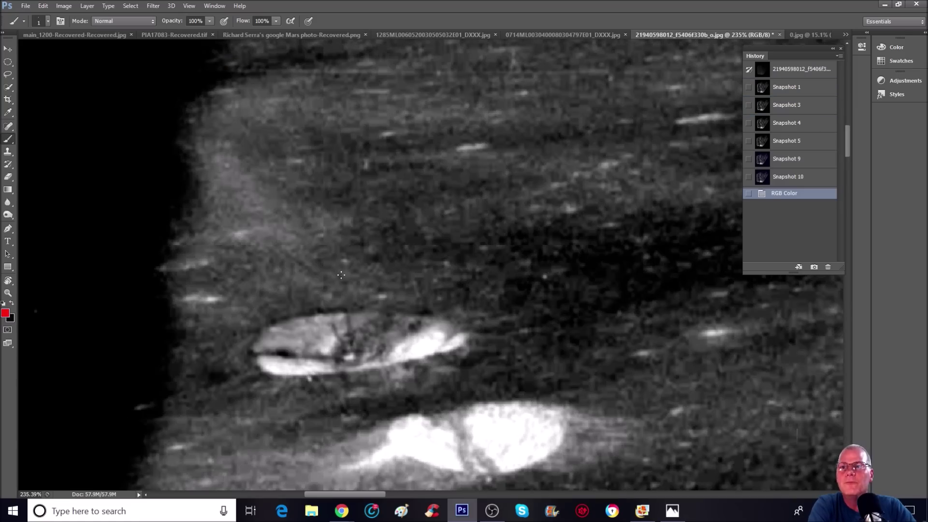
left_click_drag(332, 325, 348, 334)
left_click_drag(348, 323, 347, 334)
left_click_drag(346, 330, 348, 337)
left_click_drag(349, 332, 342, 355)
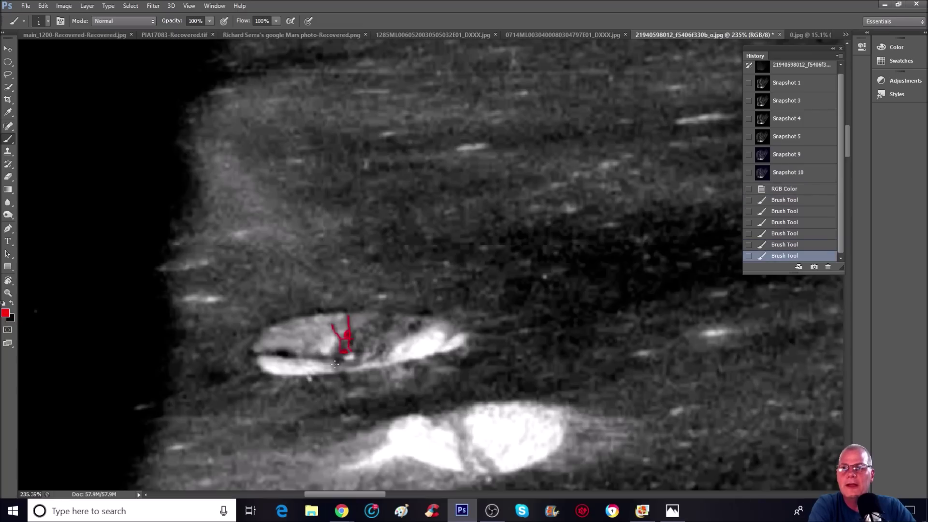
mouse_move(334, 363)
left_mouse_down()
mouse_move(381, 348)
mouse_move(343, 364)
left_mouse_up()
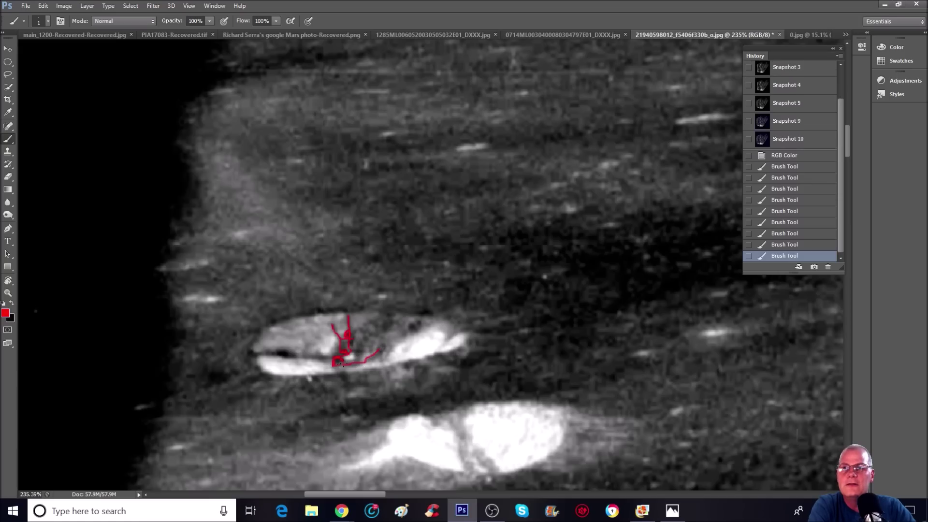
Circle the upper crater's dark-side tip in red and trace its upper rim to a diagonal line beside the Y-shaped structure
left_click(252, 352)
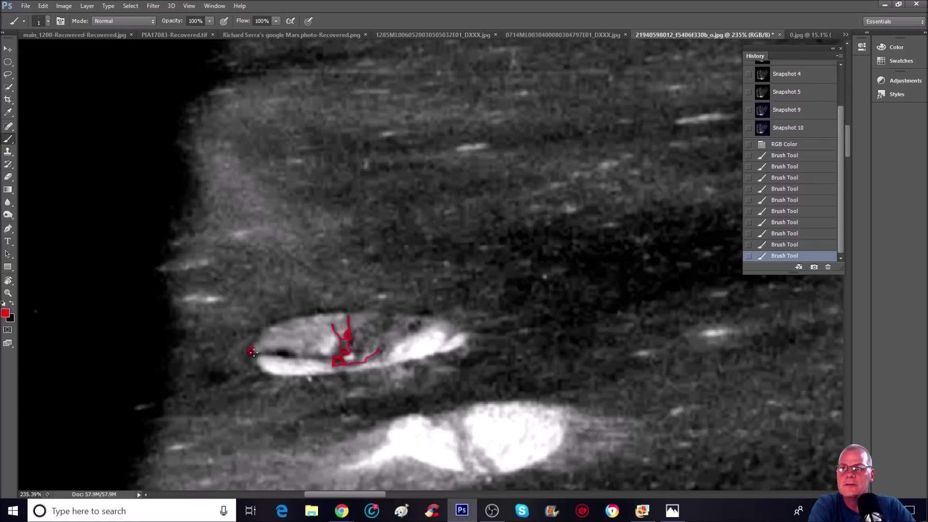
left_click(250, 351)
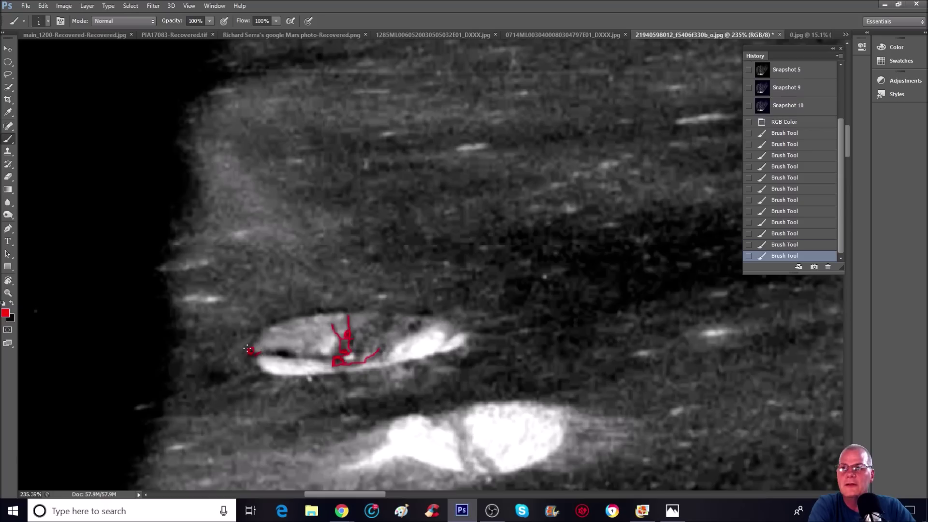
left_click_drag(338, 313, 379, 317)
left_click(354, 334, "shift")
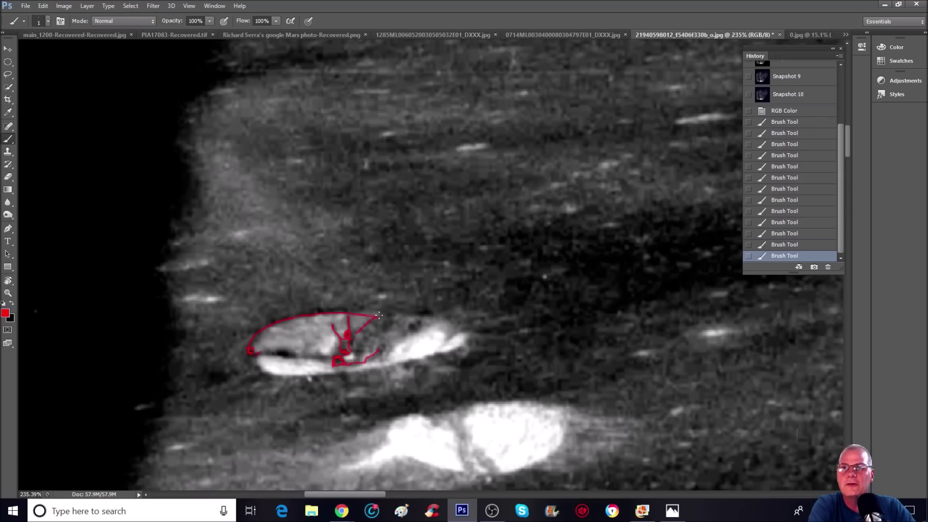
left_click(335, 347)
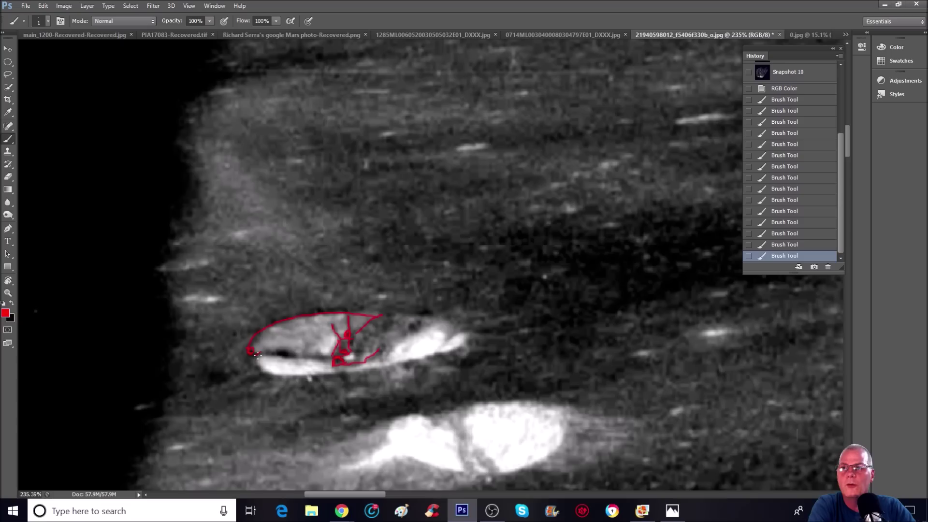
Trace the upper crater's inner horizontal line, its lower rim and the rest of its upper rim in red
left_click_drag(275, 355, 320, 353)
mouse_move(260, 359)
left_mouse_down()
mouse_move(261, 370)
mouse_move(320, 375)
mouse_move(428, 369)
mouse_move(456, 347)
left_mouse_up()
key("ctrl+z")
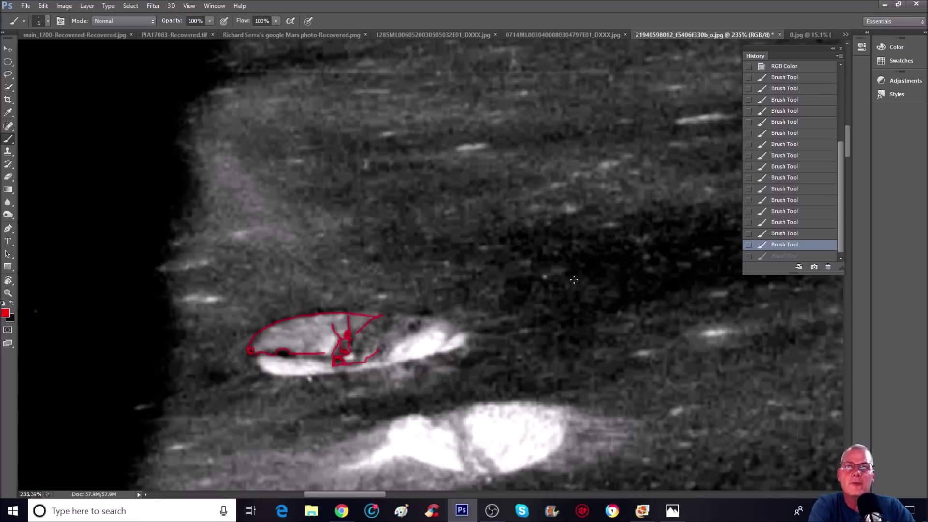
mouse_move(256, 368)
left_mouse_down()
mouse_move(371, 368)
mouse_move(467, 346)
left_mouse_up()
mouse_move(382, 315)
left_mouse_down()
mouse_move(467, 333)
mouse_move(438, 355)
mouse_move(466, 333)
left_mouse_up()
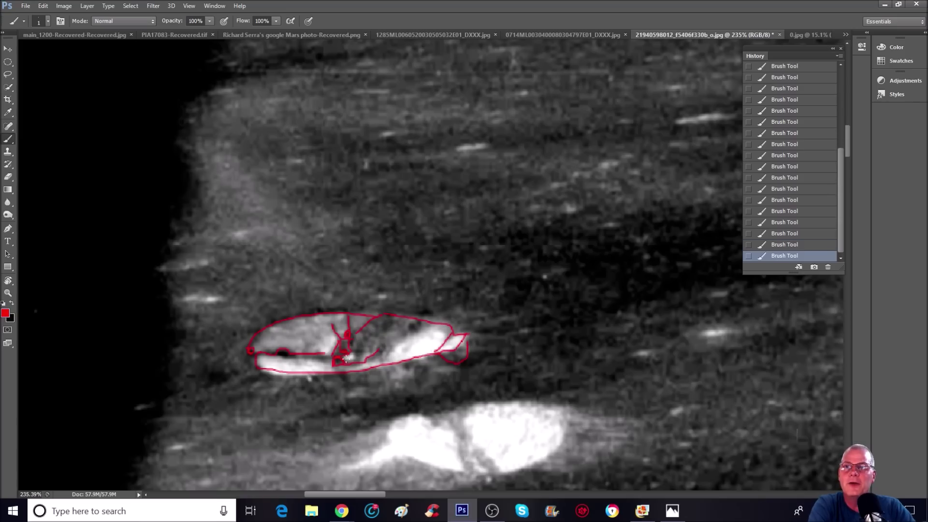
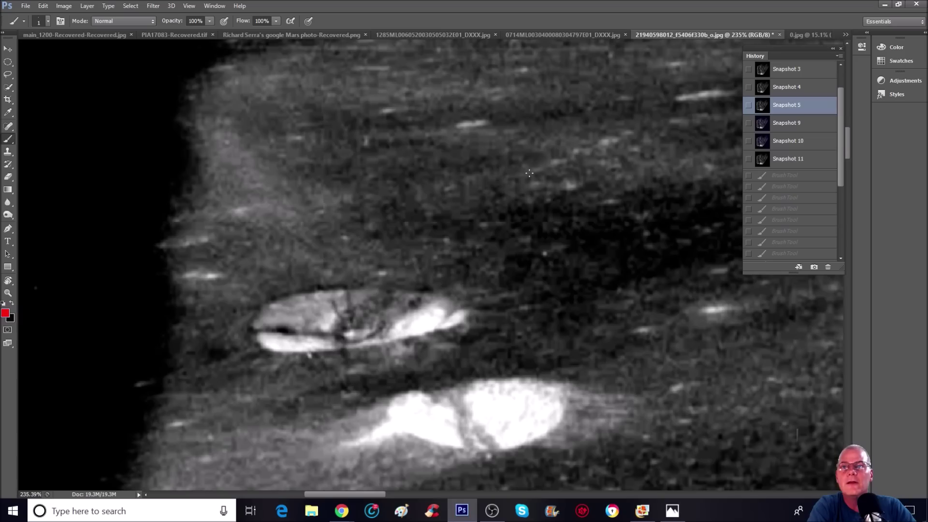
Restore the tinted Snapshot 9 and inspect the upper crater's unmarked interior at about 388%
left_click(790, 125)
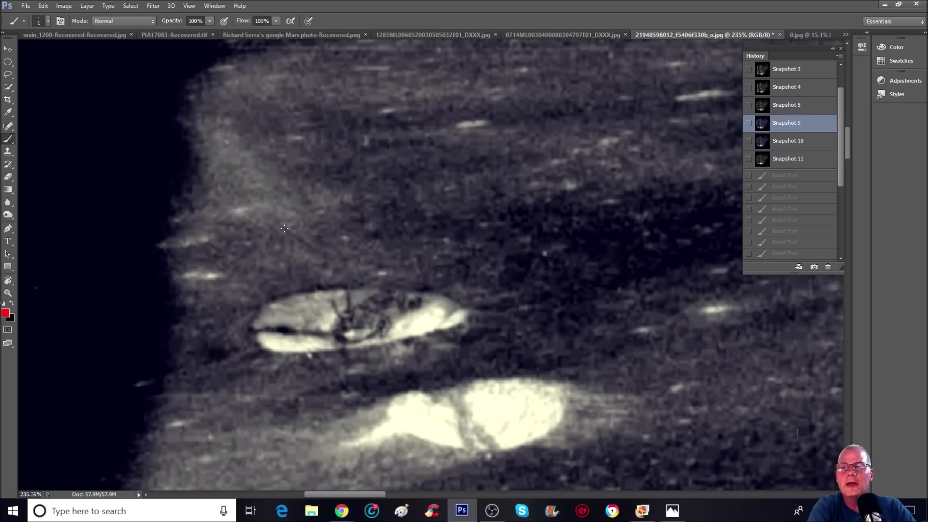
left_click(7, 293)
left_click_drag(179, 272, 208, 248)
scroll(535, 307, "down", 4)
left_click_drag(334, 495, 345, 494)
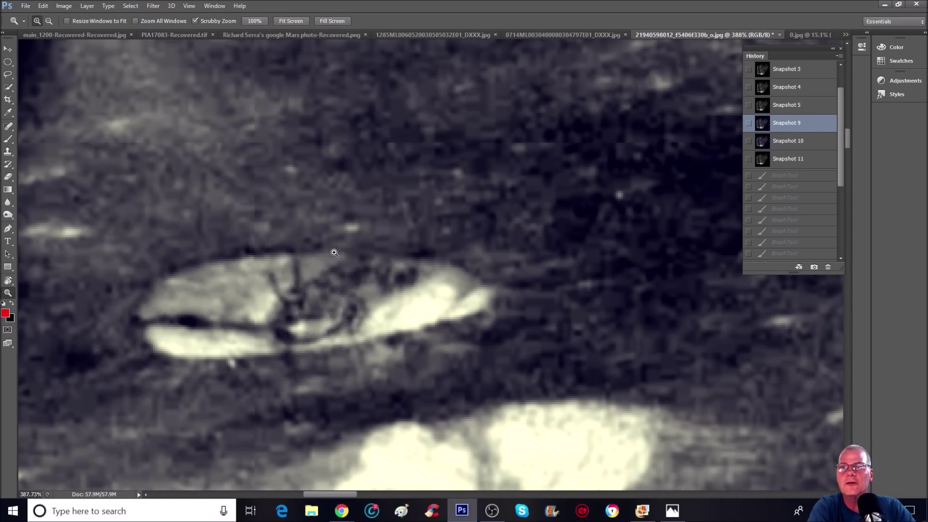
Compare the red outlines in Snapshots 10 and 11 at about 270%, and return to the unmarked Snapshot 9
left_click(816, 140)
mouse_move(549, 215)
left_mouse_down()
mouse_move(496, 284)
mouse_move(567, 228)
mouse_move(510, 284)
left_mouse_up()
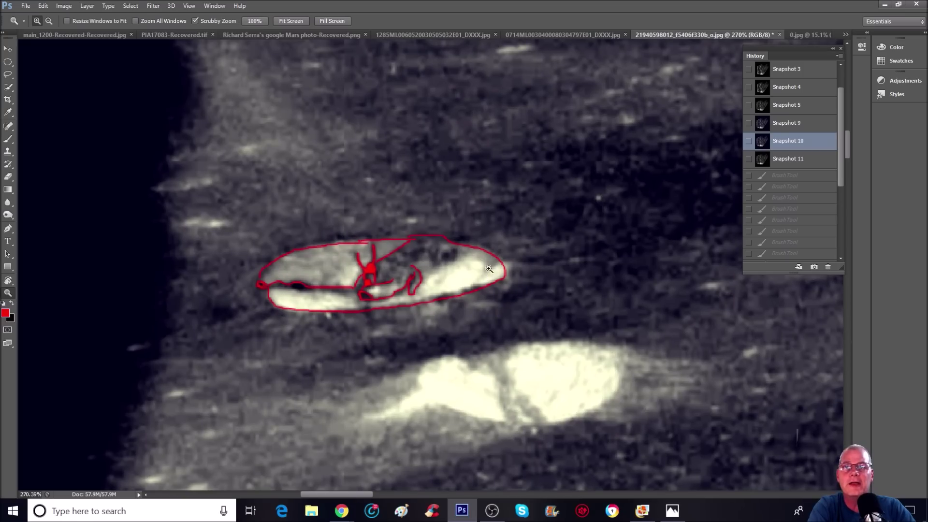
left_click(809, 163)
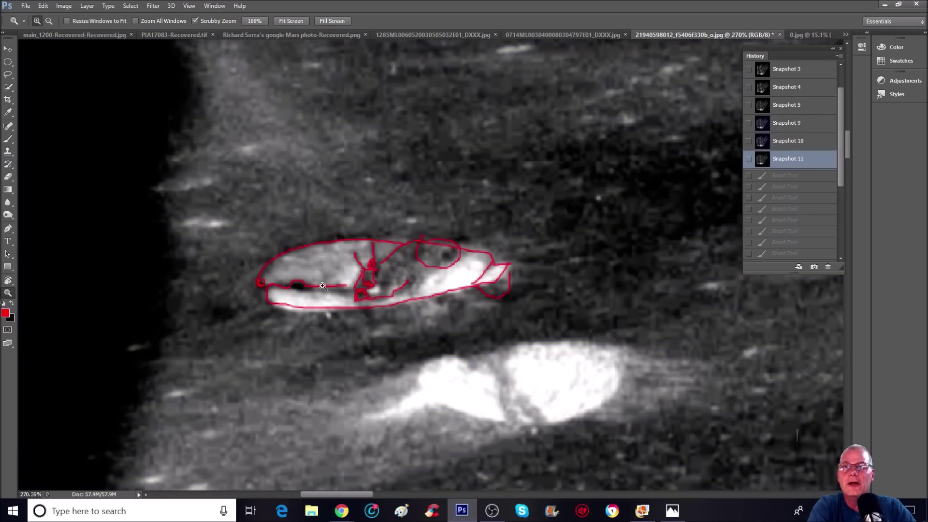
left_click(808, 145)
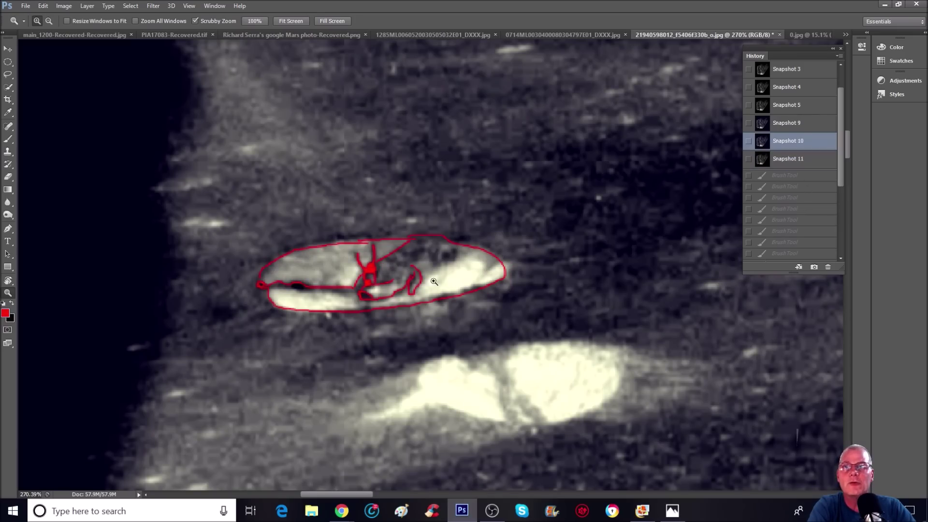
left_click(788, 163)
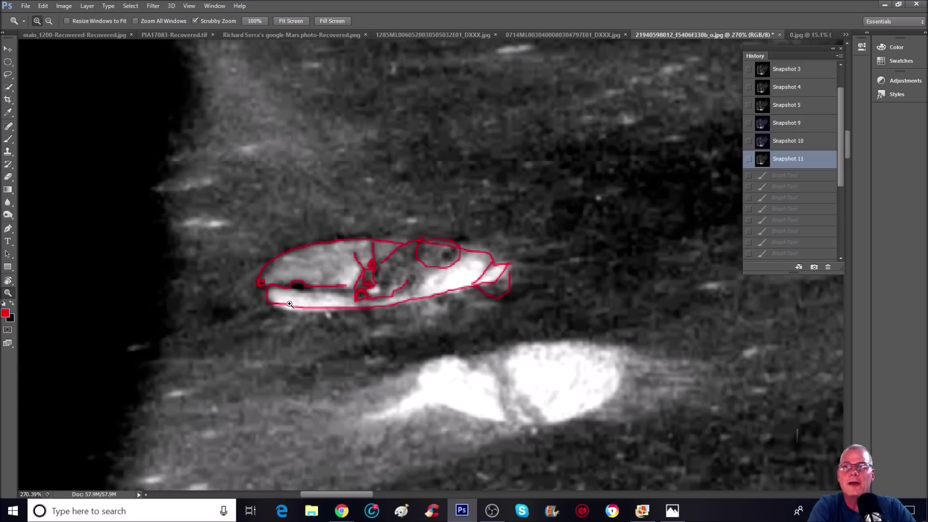
left_click(800, 127)
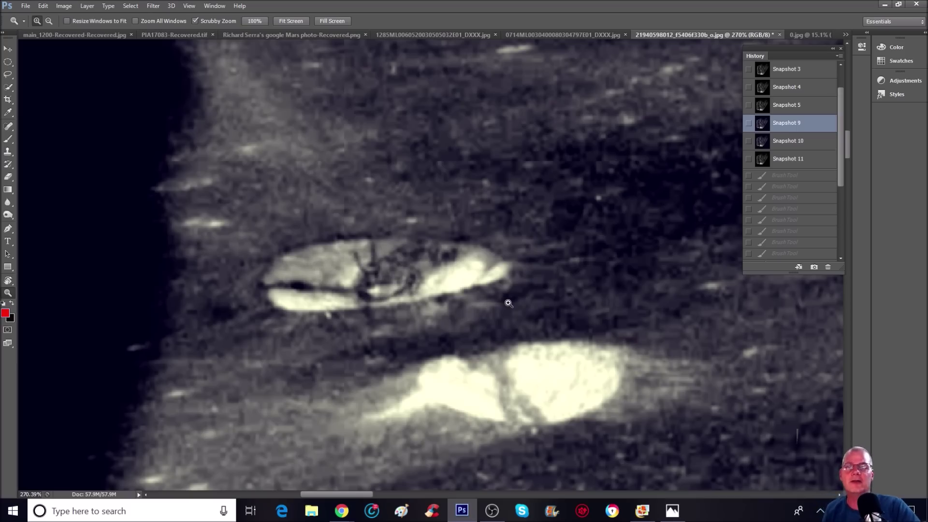
Draw two crossing red lines over the lower crater's dark gap and outline its two bright lobes at about 217% magnification
left_click(493, 151, "alt")
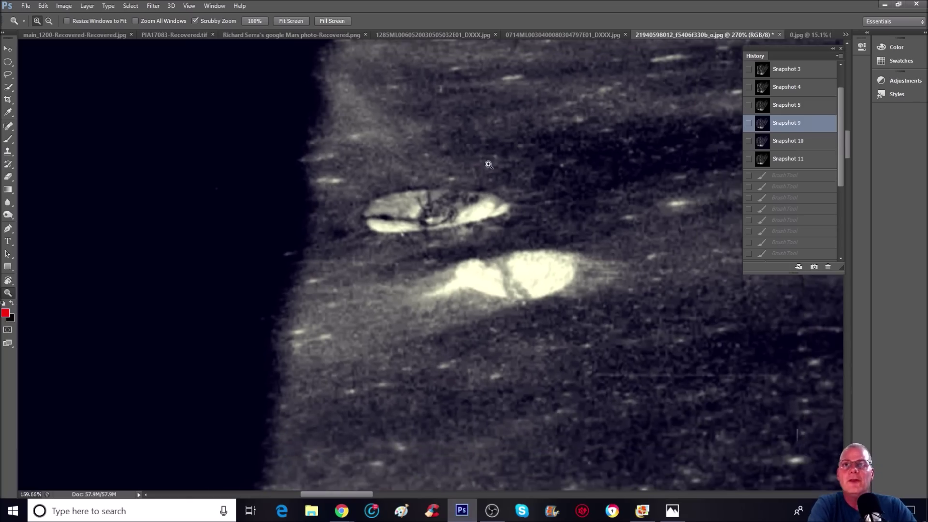
scroll(518, 160, "up", 3)
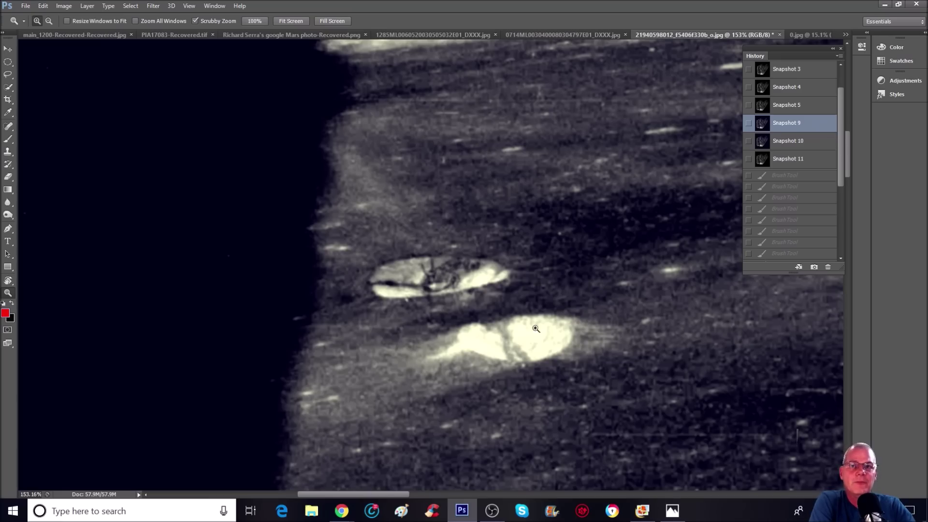
left_click(551, 322)
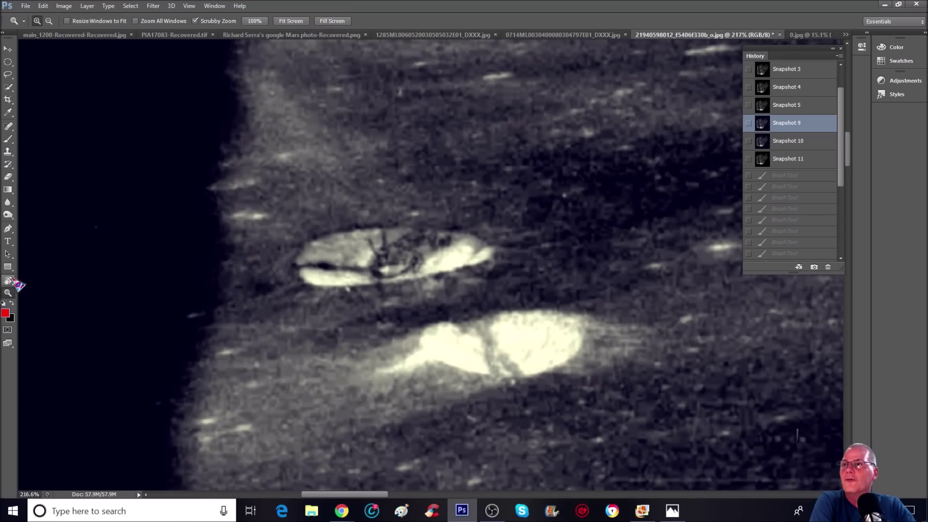
left_click(8, 139)
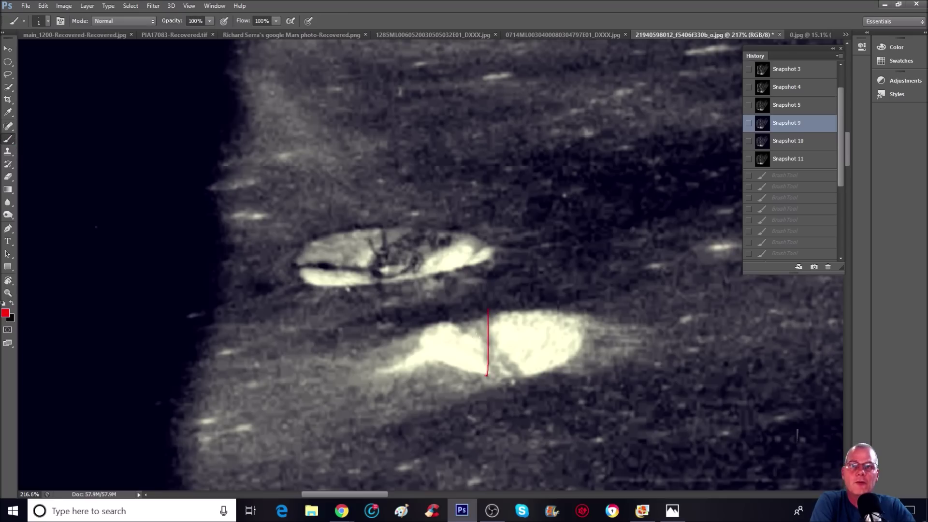
left_click_drag(460, 308, 523, 386)
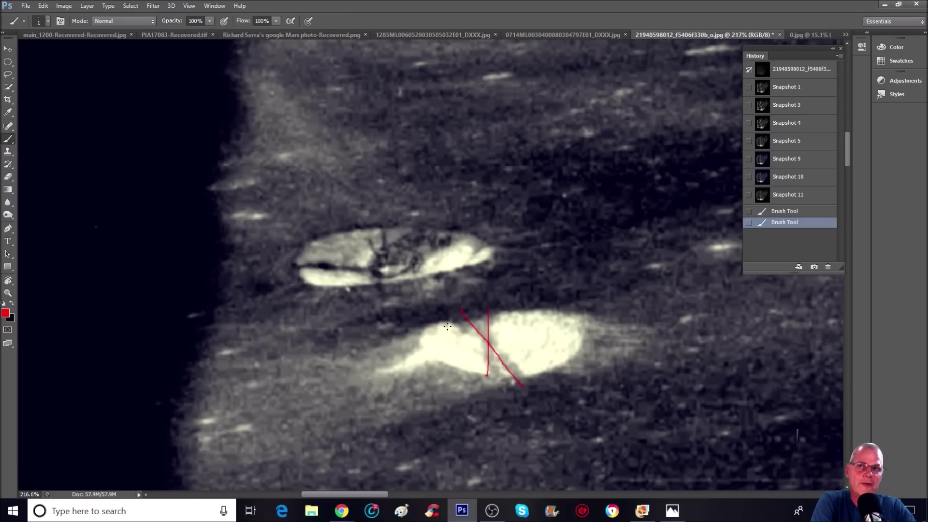
mouse_move(429, 354)
left_mouse_down()
mouse_move(537, 380)
mouse_move(582, 341)
mouse_move(557, 315)
mouse_move(493, 317)
left_mouse_up()
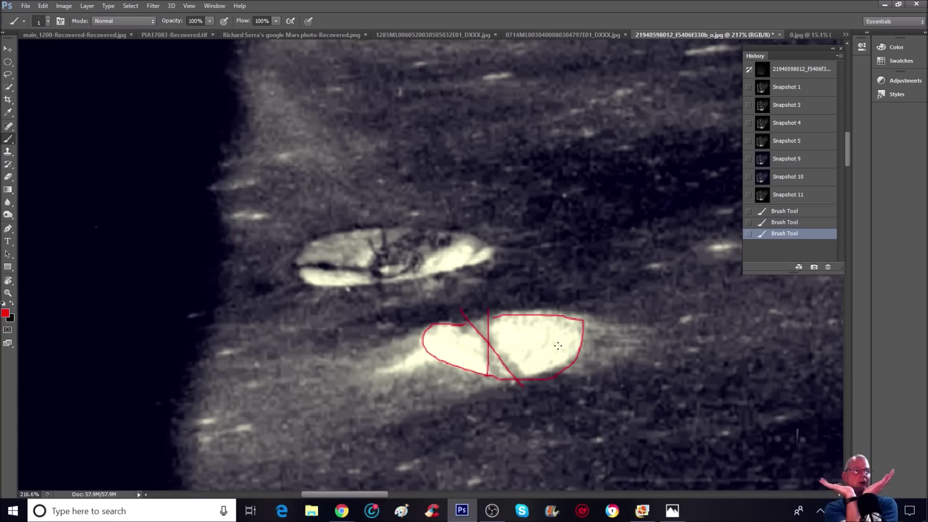
Compare the red outlines in Snapshots 10 and 11 with the unmarked craters in Snapshots 1 and 3 at about 217%
left_click(816, 176)
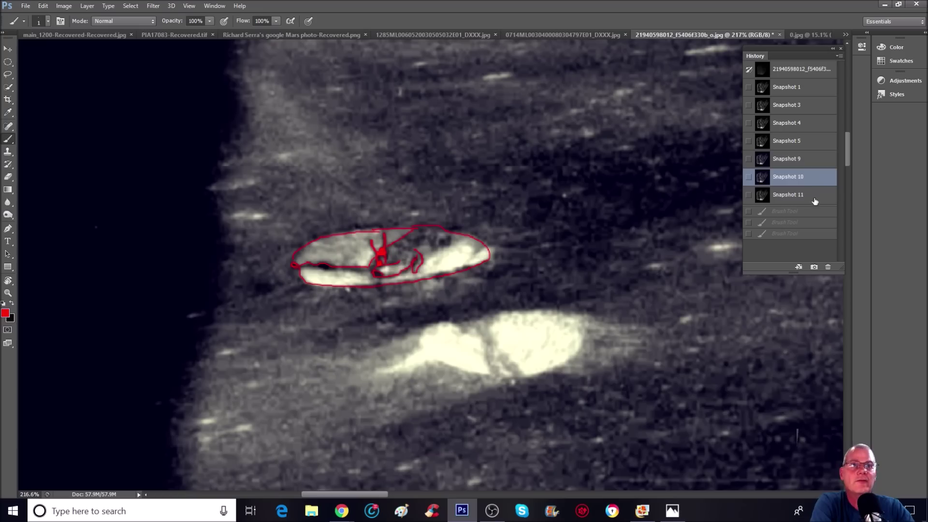
left_click(815, 197)
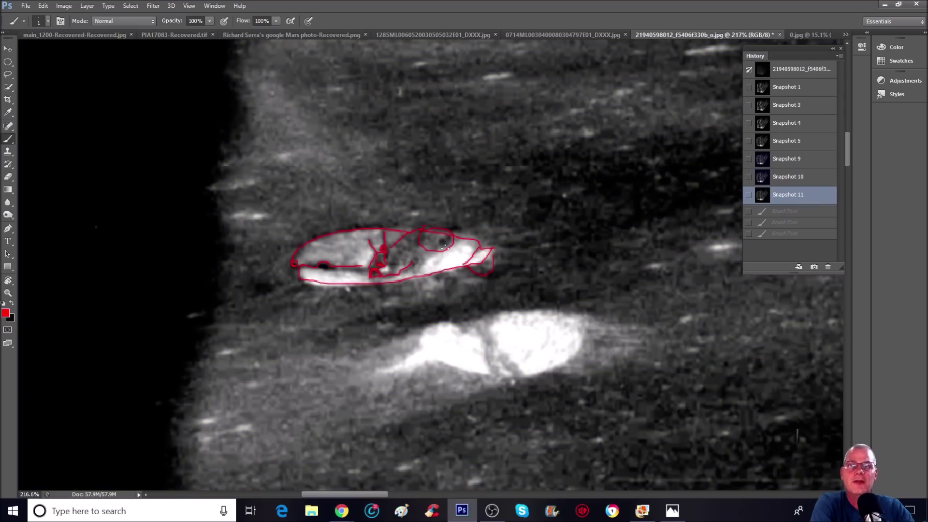
scroll(502, 253, "up", 2)
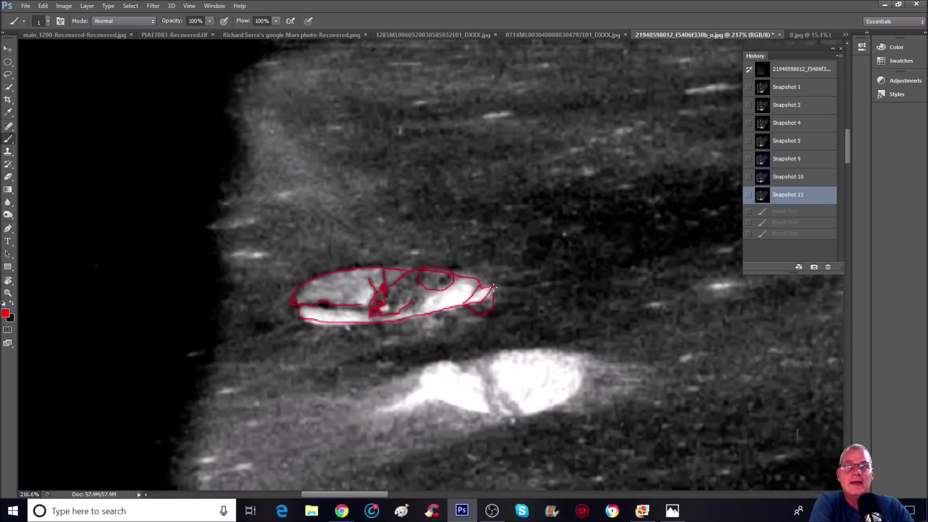
left_click(493, 297)
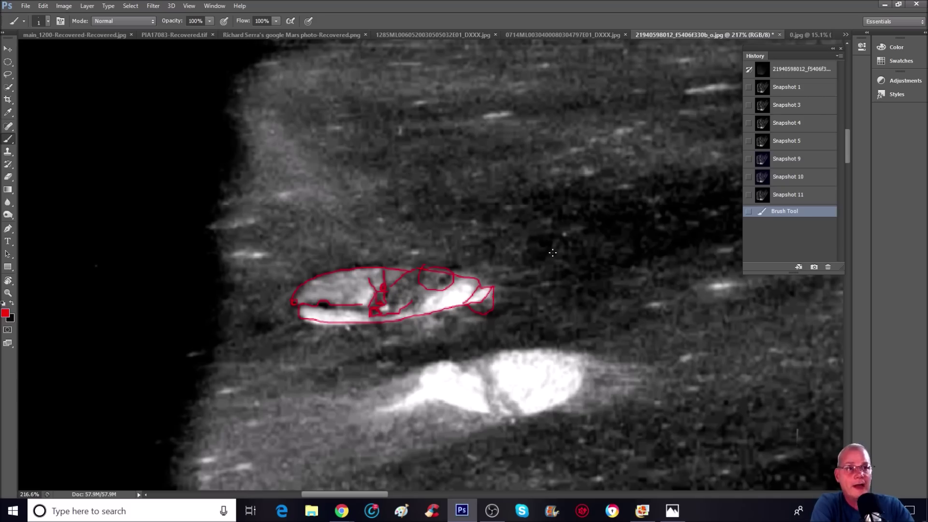
left_click(811, 90)
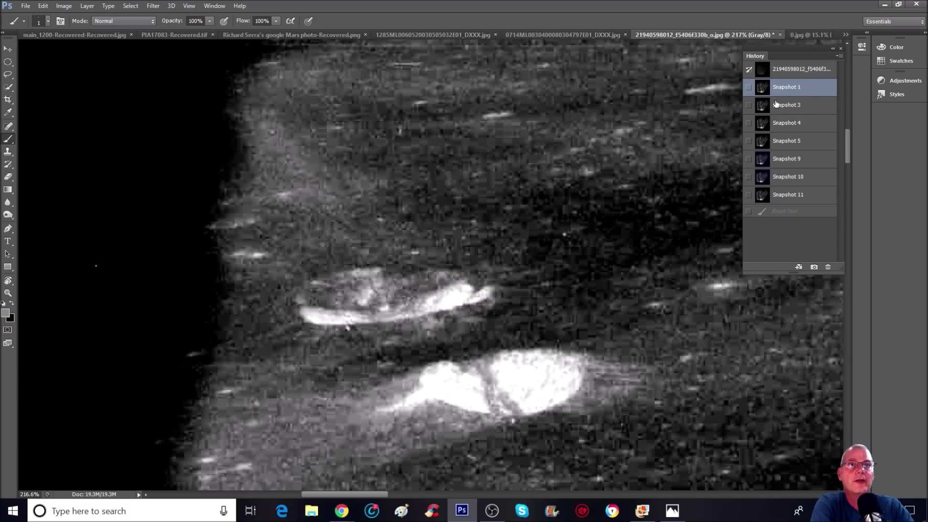
left_click(775, 104)
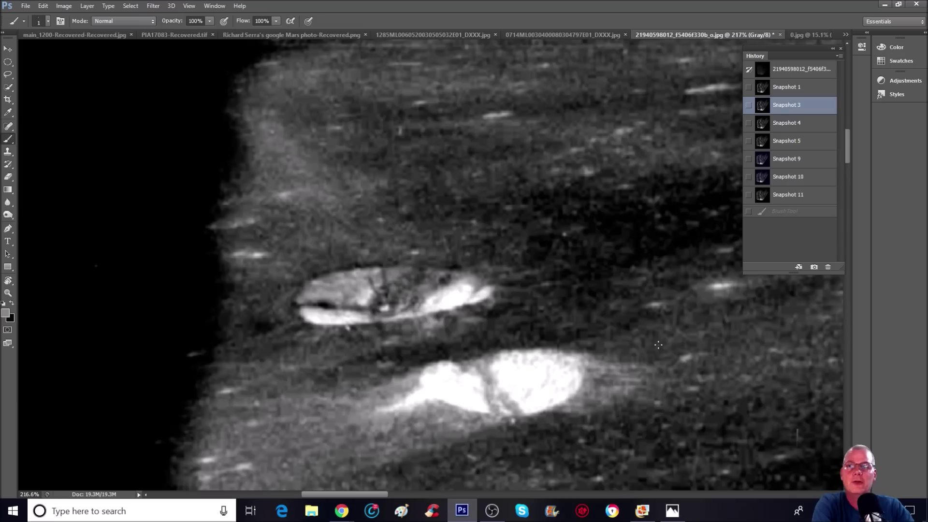
Draw two parallel diagonal red lines along the edges of the faint bright band above the upper crater in Snapshot 10
scroll(428, 162, "up", 1)
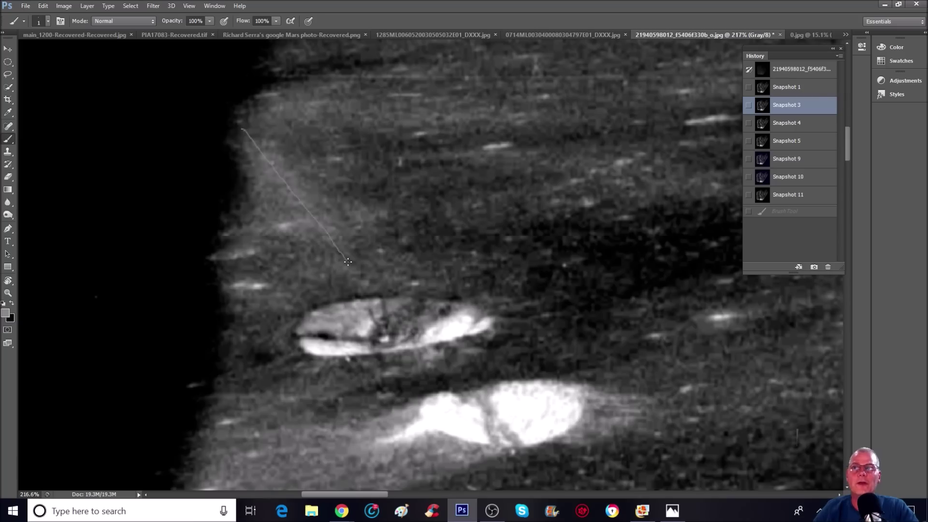
key("ctrl+z")
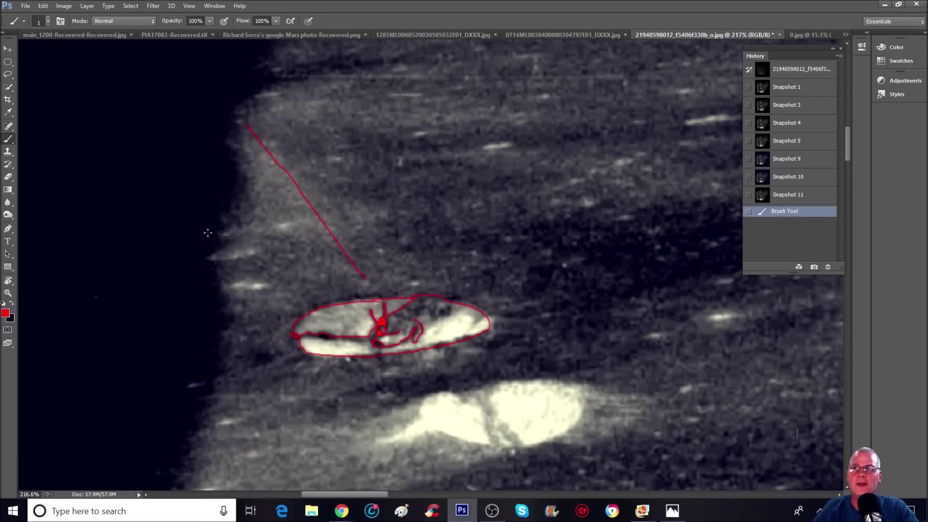
left_click(277, 309)
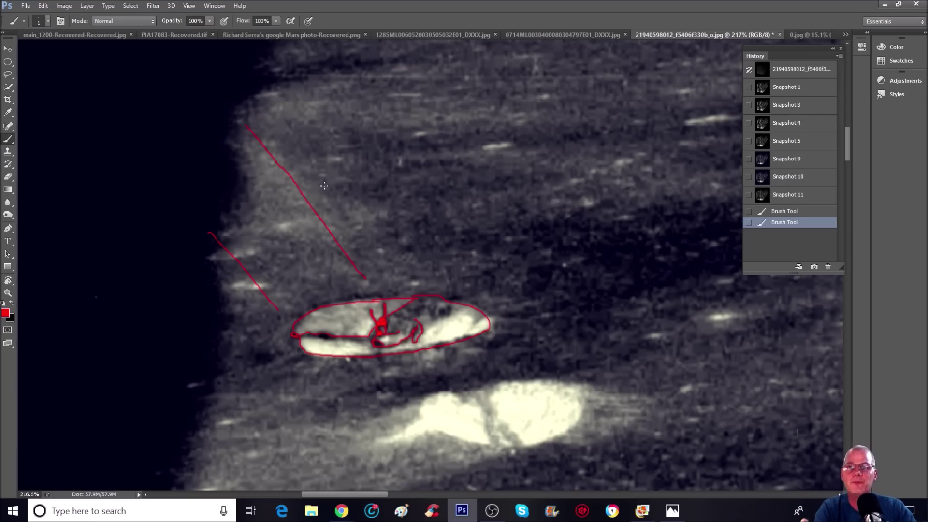
View Snapshot 1, switch to the original photo in Photo Gallery, and examine both craters and the faint streaks reaching toward the horizon
left_click(776, 89)
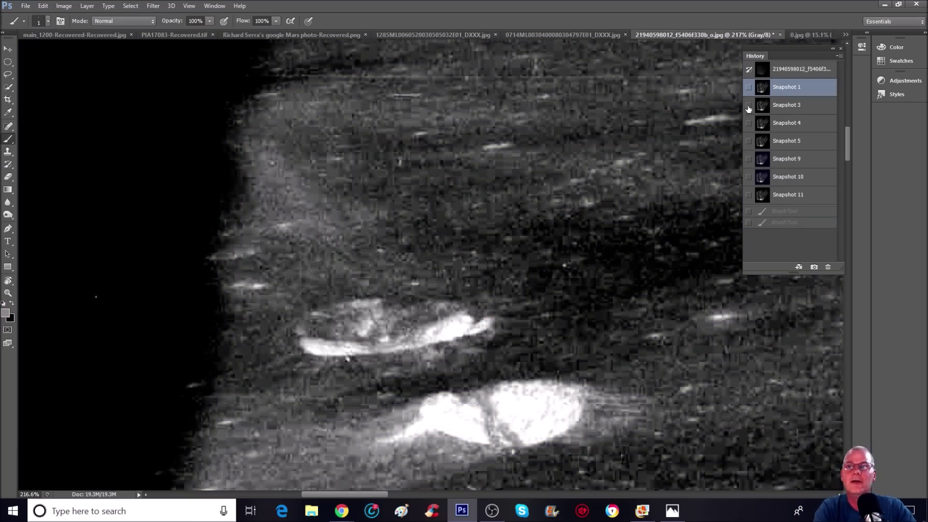
left_click(642, 511)
scroll(488, 235, "up", 5)
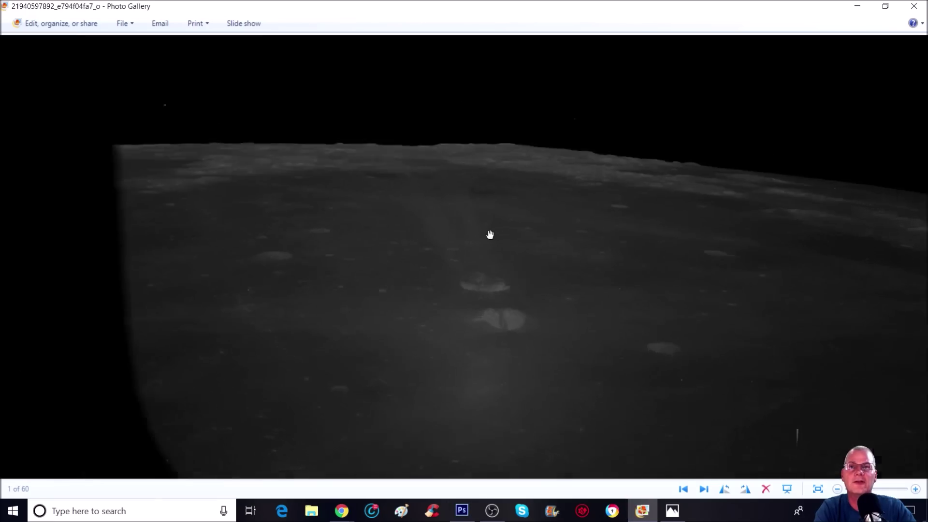
scroll(511, 326, "up", 4)
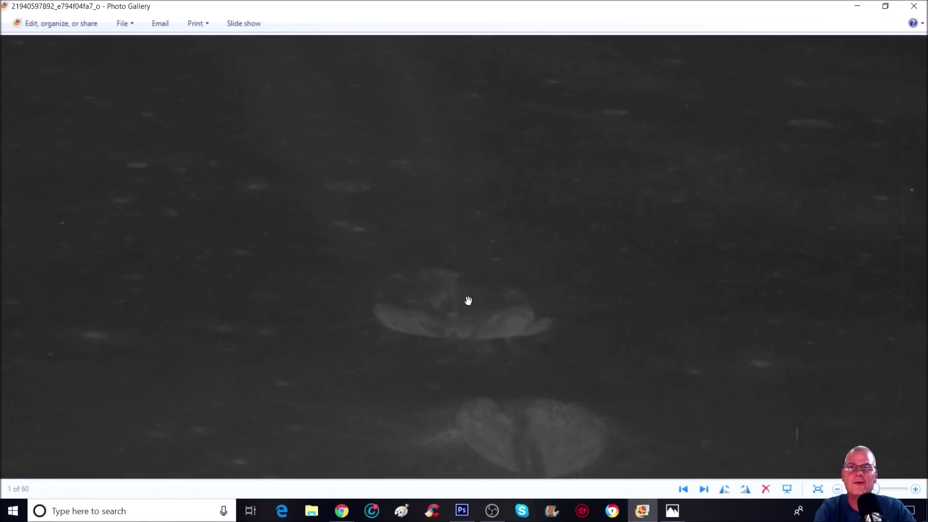
scroll(472, 288, "up", 2)
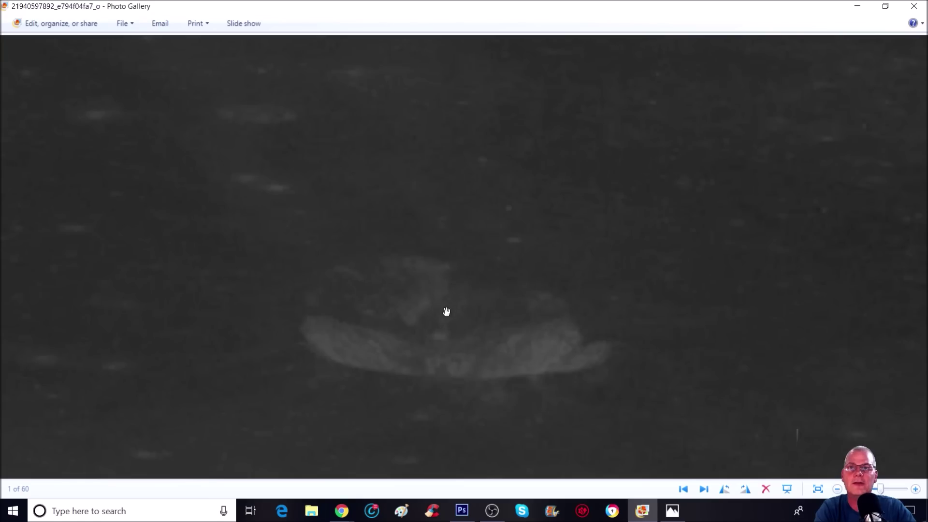
scroll(515, 224, "down", 5)
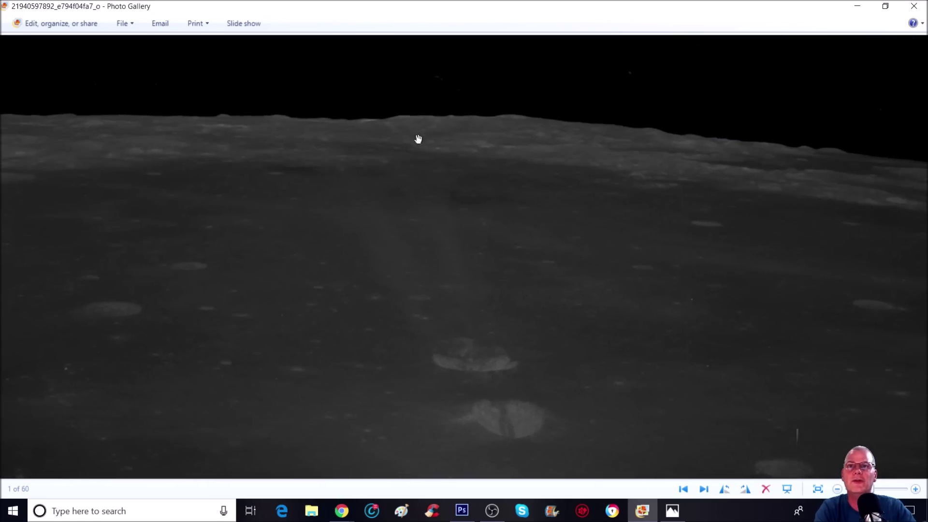
left_click_drag(418, 139, 381, 139)
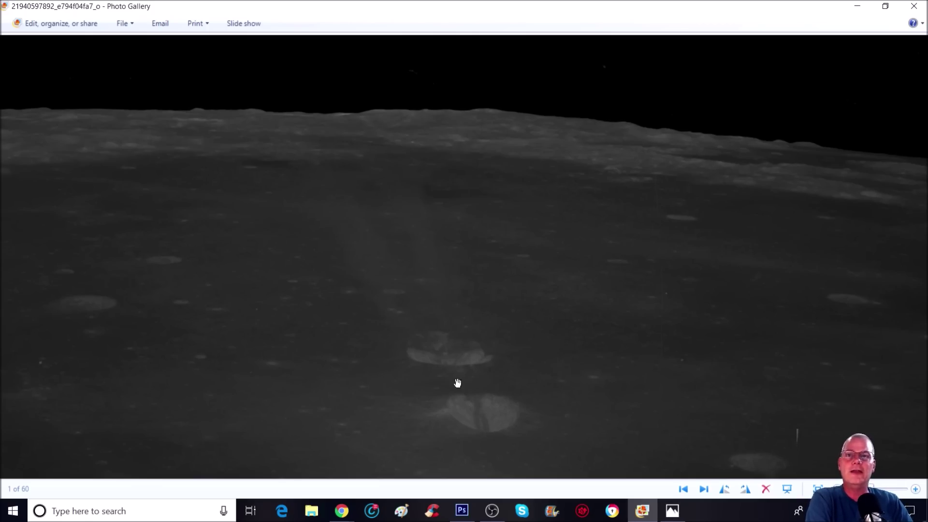
Switch back to Photoshop and compare the unmarked Snapshot 3 with the outlined Snapshot 10 at about 114%
left_click(467, 514)
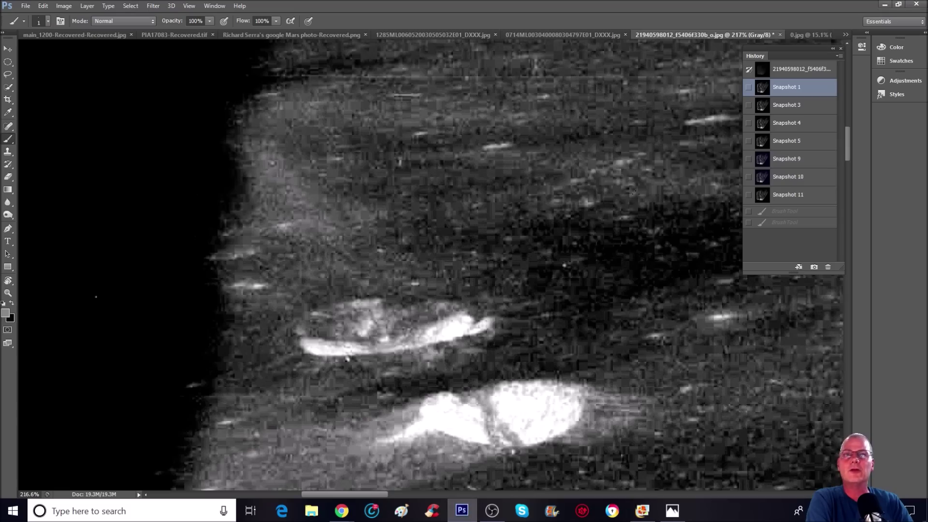
left_click(788, 106)
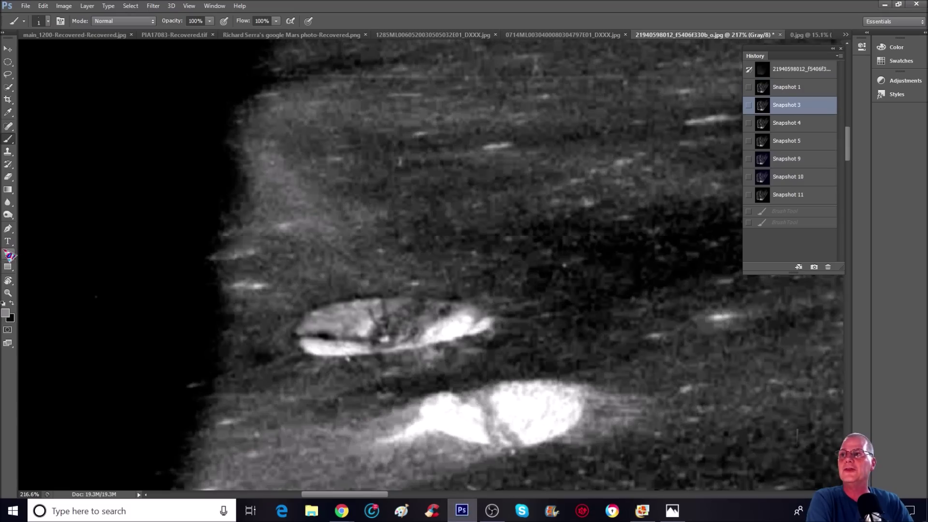
left_click(7, 293)
left_click_drag(237, 230, 193, 253)
left_click(786, 177)
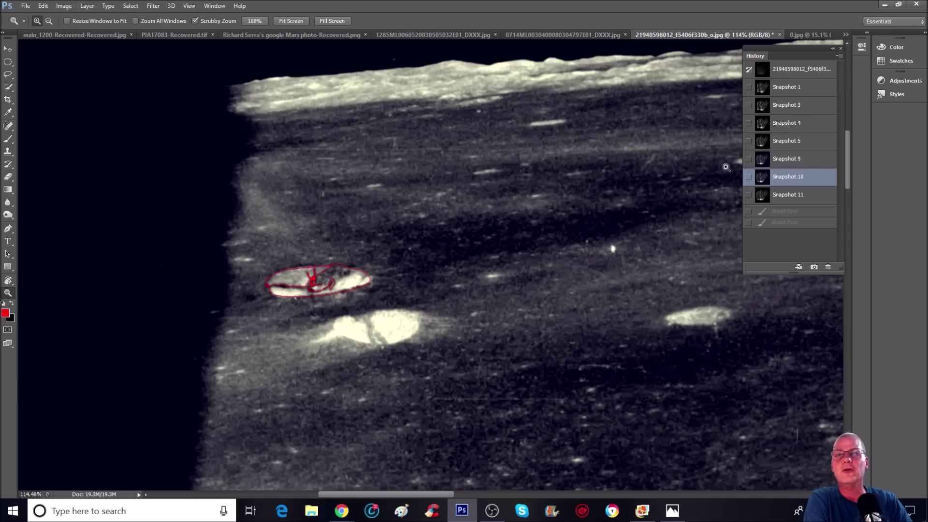
Inspect the upper crater in the unmarked Snapshot 9 at about 256% and compare it with the red outlines in Snapshot 11
left_click(810, 160)
left_click_drag(305, 236, 319, 201)
left_click_drag(324, 299, 336, 300)
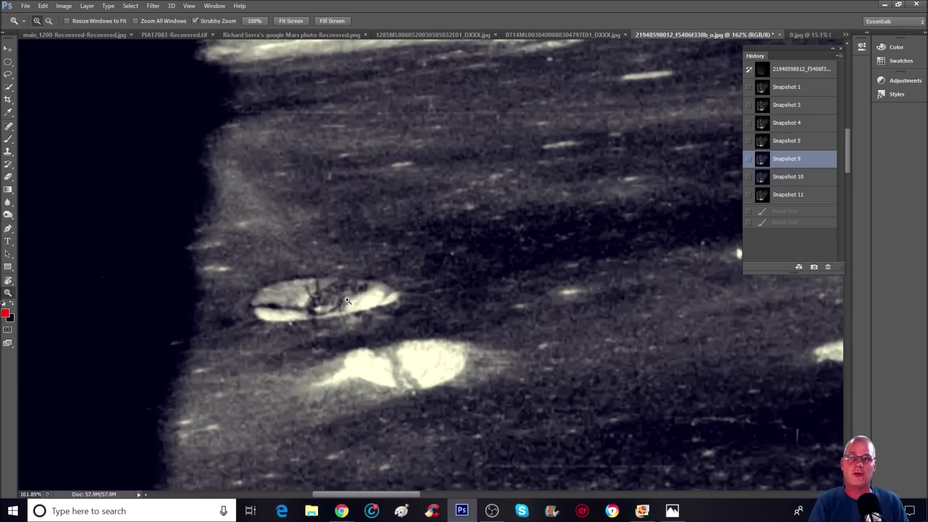
left_click_drag(389, 298, 411, 242)
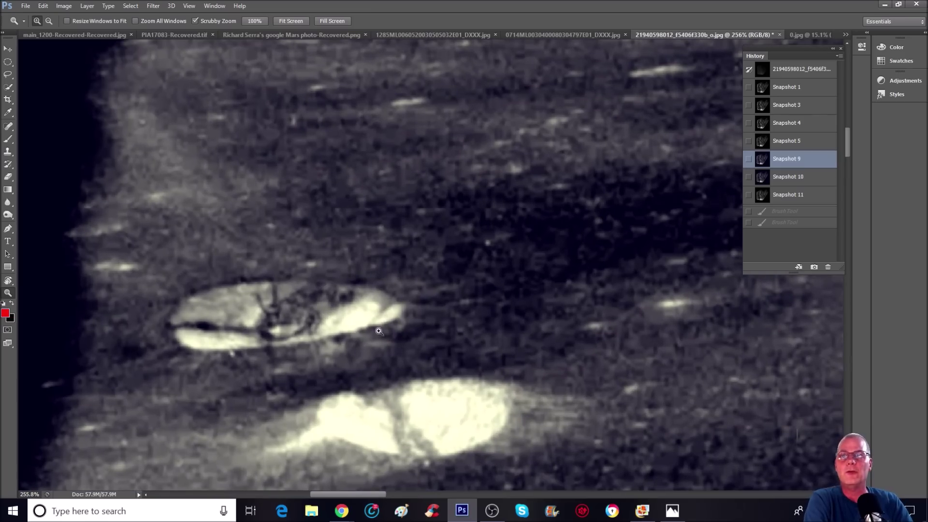
left_click(810, 199)
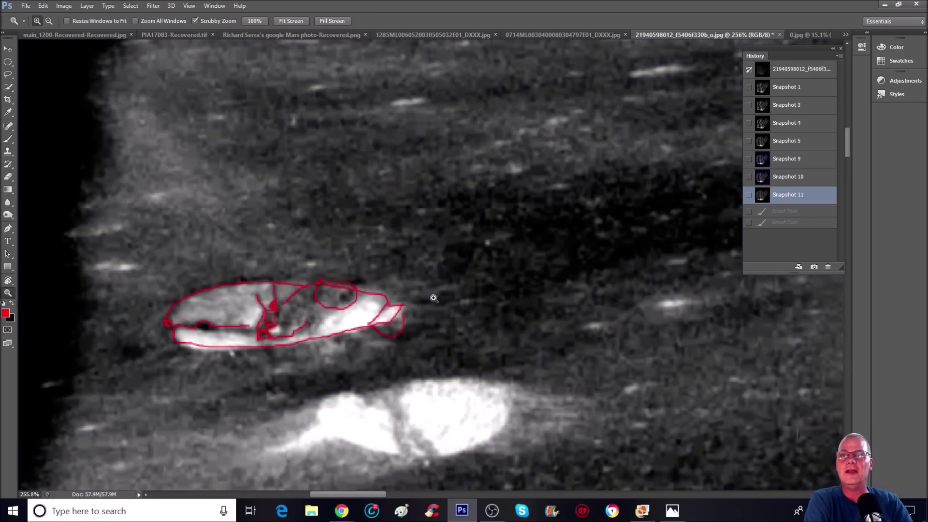
left_click_drag(326, 216, 295, 249)
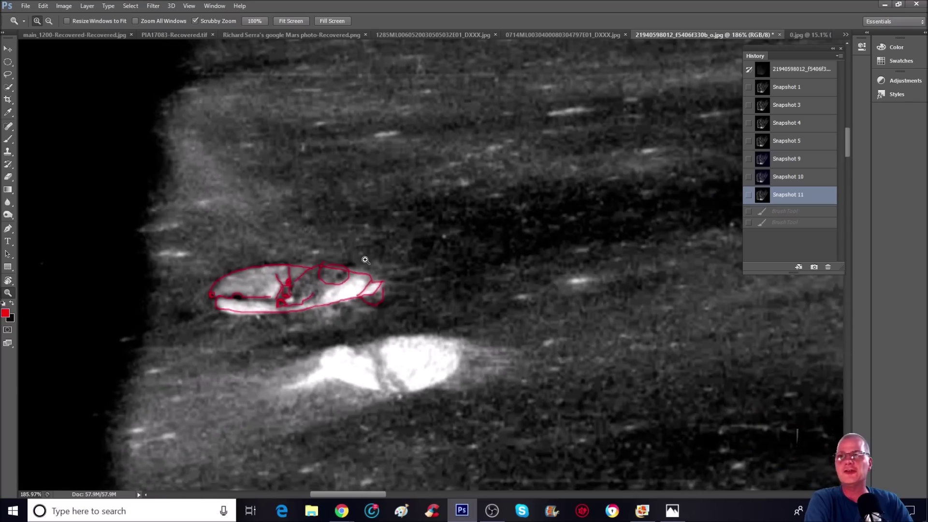
Compare the unmarked crater pair in Snapshots 1 and 3 at magnifications between about 118% and 186%
left_click(818, 95)
left_click(817, 107)
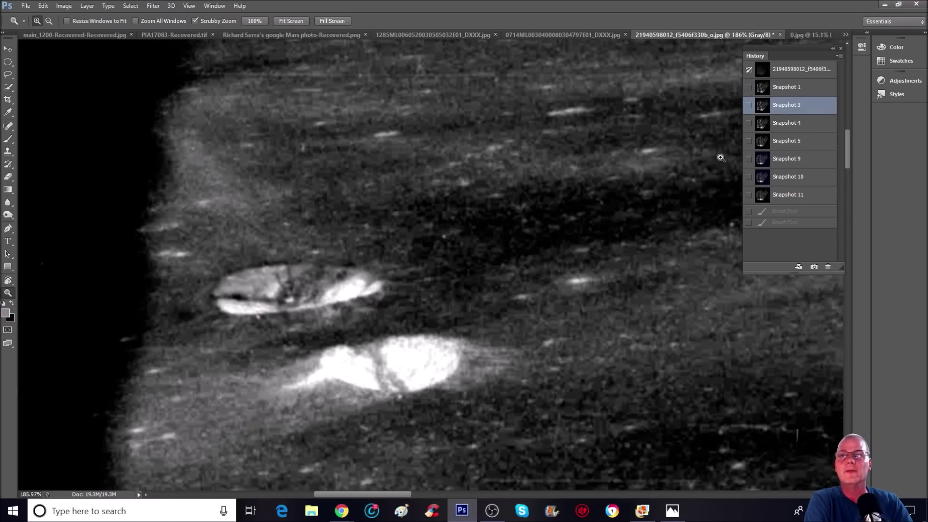
left_click(823, 89)
left_click_drag(510, 179, 441, 207)
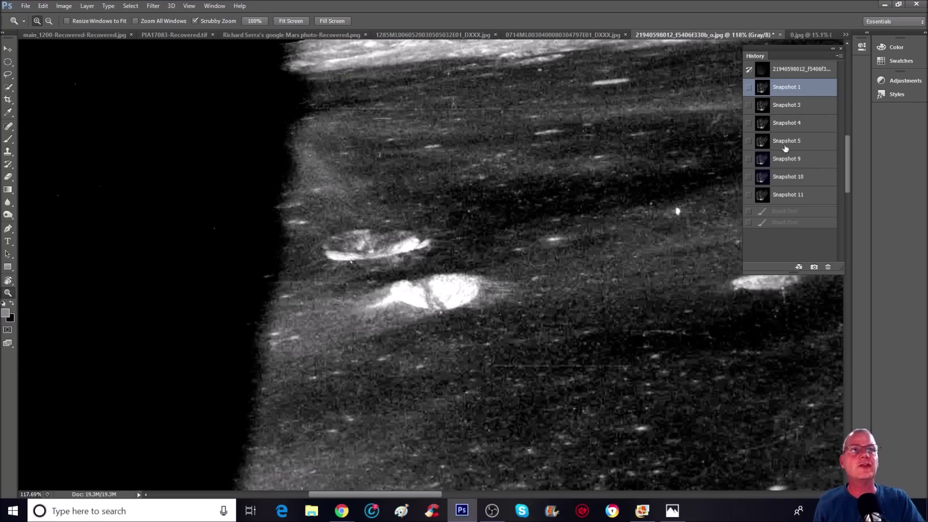
left_click(775, 106)
left_click_drag(419, 218, 659, 180)
Inspect both craters in the original unenhanced image state at up to about 208%, and compare them with Snapshots 1 and 3
left_click(795, 69)
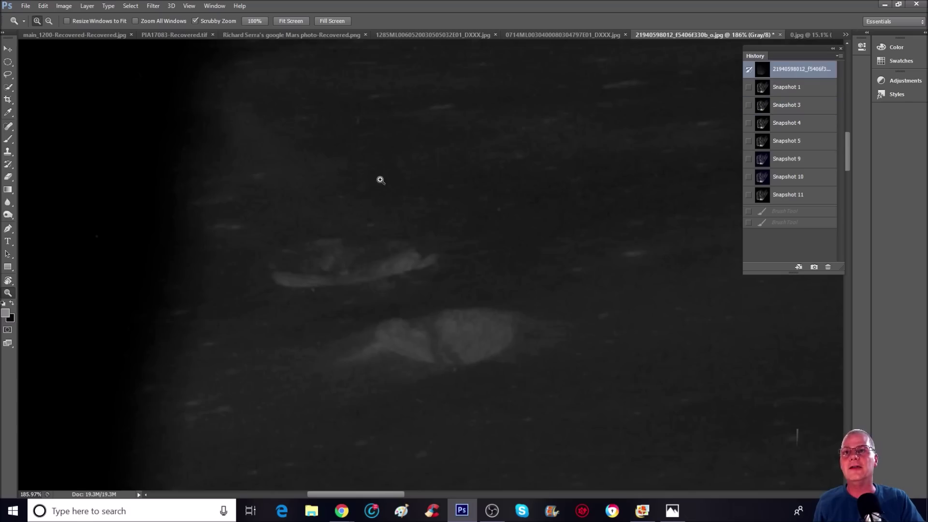
left_click_drag(379, 178, 390, 167)
left_click_drag(535, 189, 456, 234)
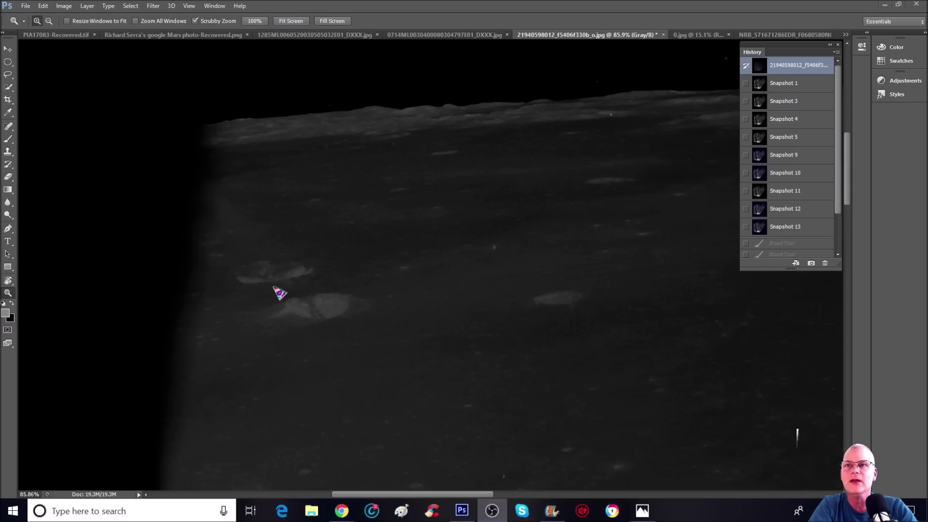
left_click_drag(256, 250, 291, 195)
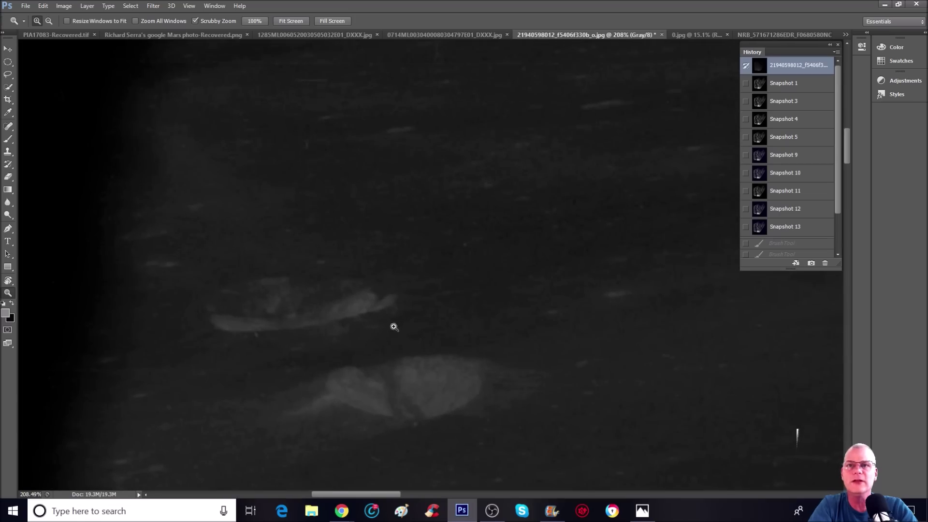
left_click(792, 85)
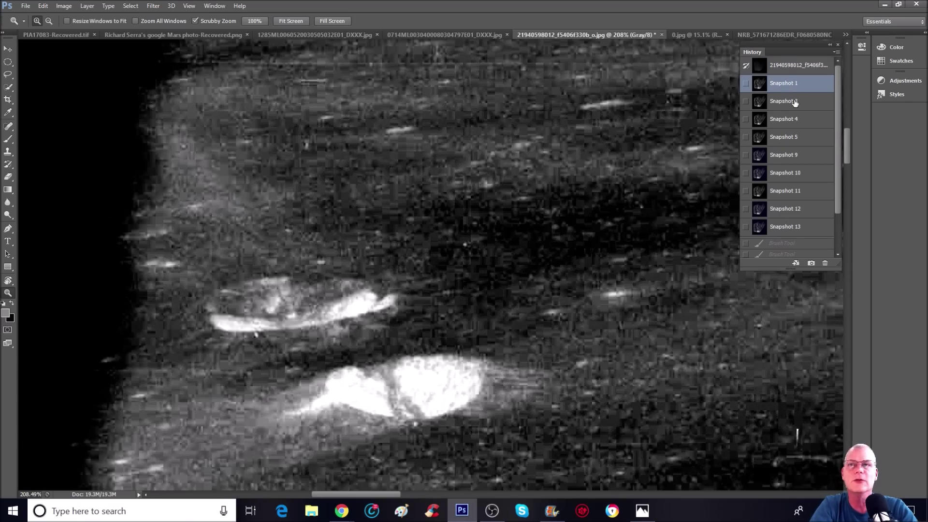
left_click(793, 102)
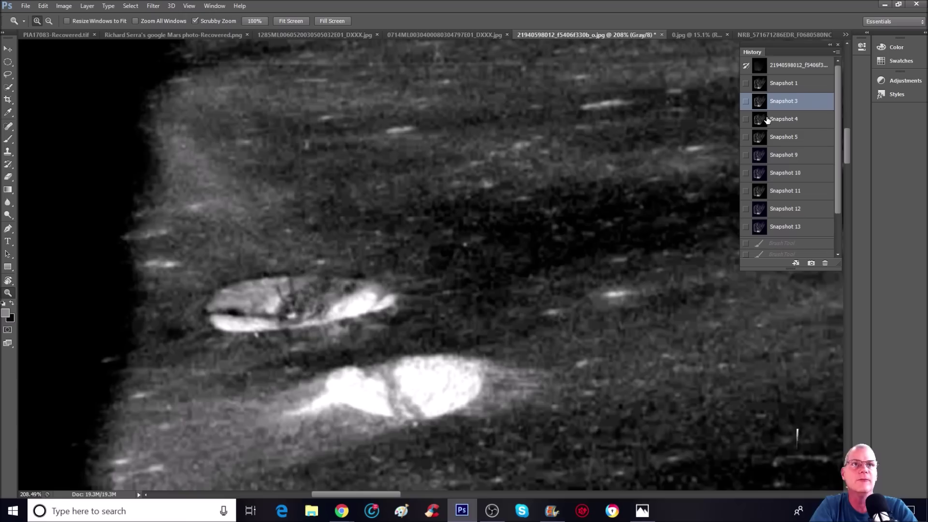
Restore Snapshot 9 and trace the upper crater's pointed tip with its adjoining lower and upper rims in red
left_click(780, 156)
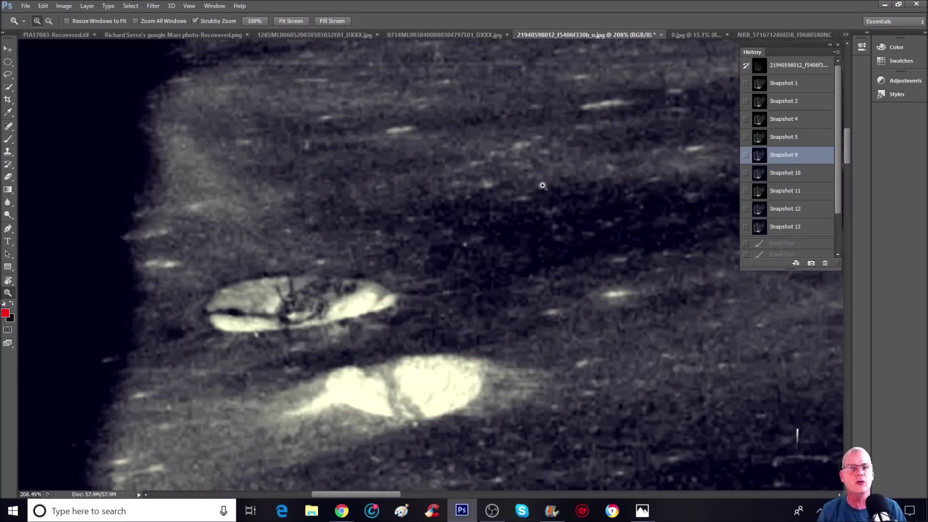
key("b")
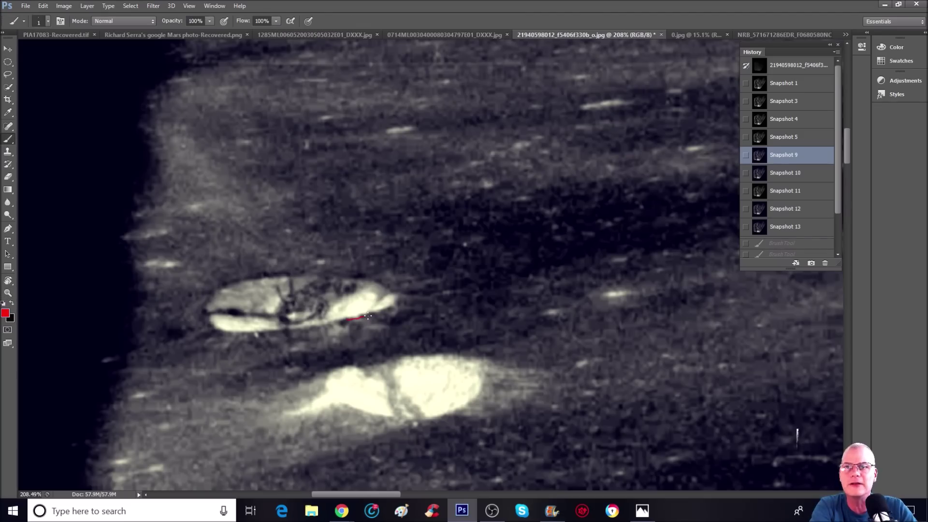
mouse_move(382, 292)
left_mouse_down()
mouse_move(396, 293)
mouse_move(351, 278)
left_mouse_up()
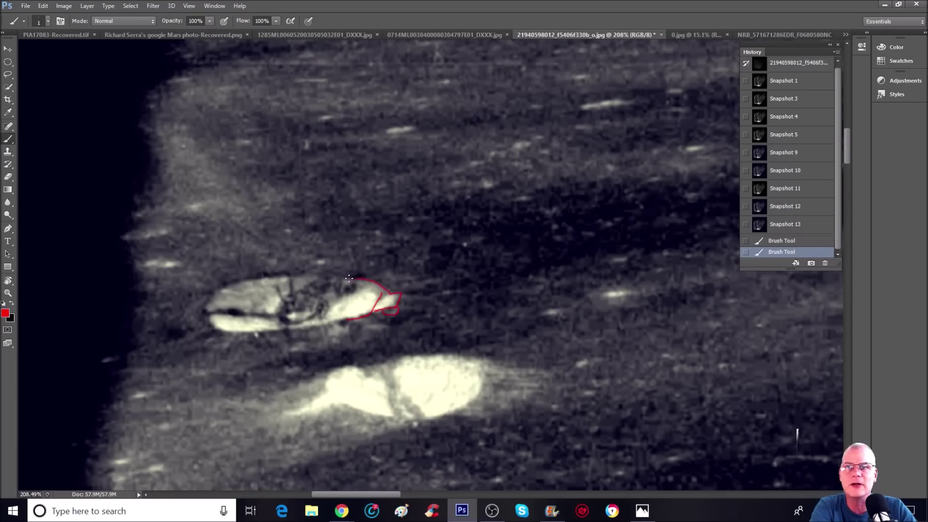
left_click(389, 289)
Inspect the upper crater in Snapshot 5 at about 389%, marking the small bright spot at its lower rim in red
left_click(783, 112)
left_click(8, 293)
left_click_drag(188, 297, 296, 277)
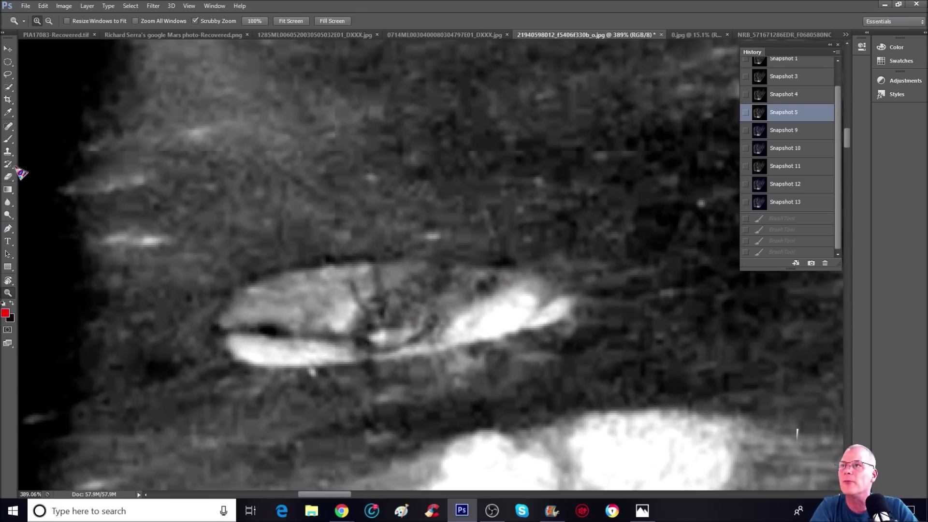
left_click(8, 138)
mouse_move(304, 352)
left_mouse_down()
mouse_move(293, 361)
mouse_move(300, 378)
mouse_move(302, 353)
left_mouse_up()
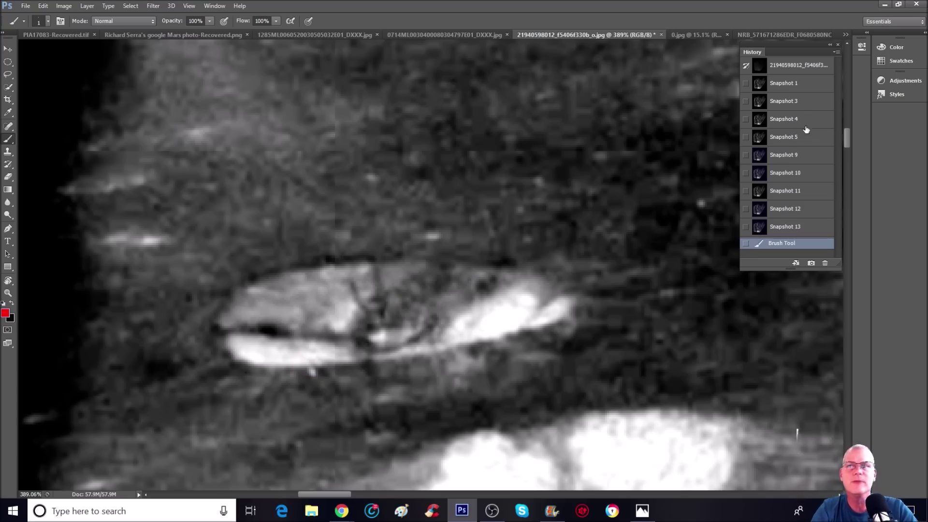
Restore Snapshot 9, scribble in red below the upper crater's lower rim and outline two adjoining box shapes beneath the crater
left_click(795, 155)
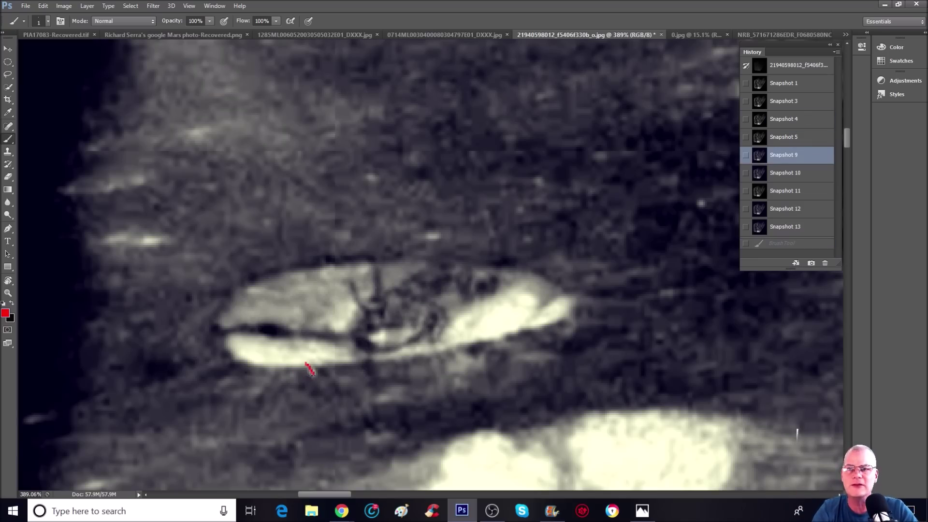
mouse_move(310, 371)
left_mouse_down()
mouse_move(316, 391)
mouse_move(341, 408)
mouse_move(401, 394)
left_mouse_up()
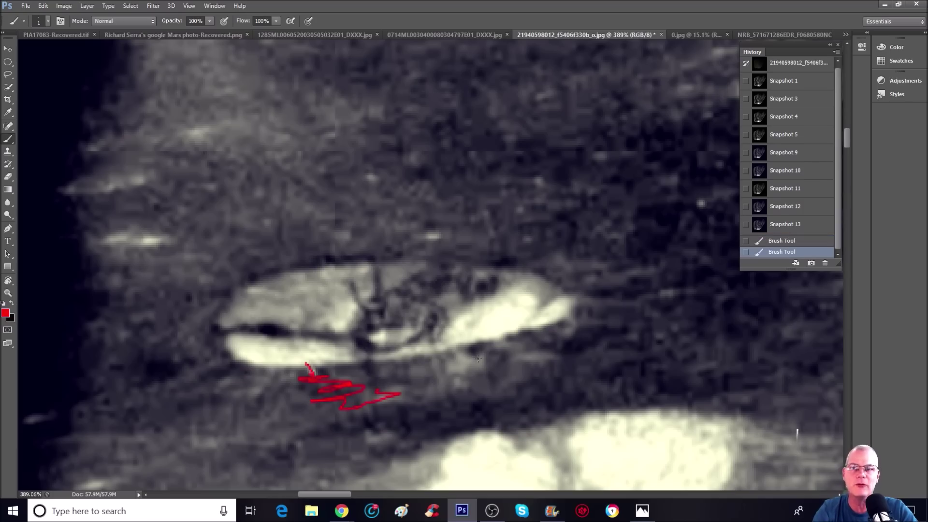
mouse_move(407, 361)
left_mouse_down()
mouse_move(348, 403)
mouse_move(471, 391)
left_mouse_up()
mouse_move(456, 358)
left_mouse_down()
mouse_move(420, 356)
mouse_move(533, 334)
mouse_move(490, 376)
left_mouse_up()
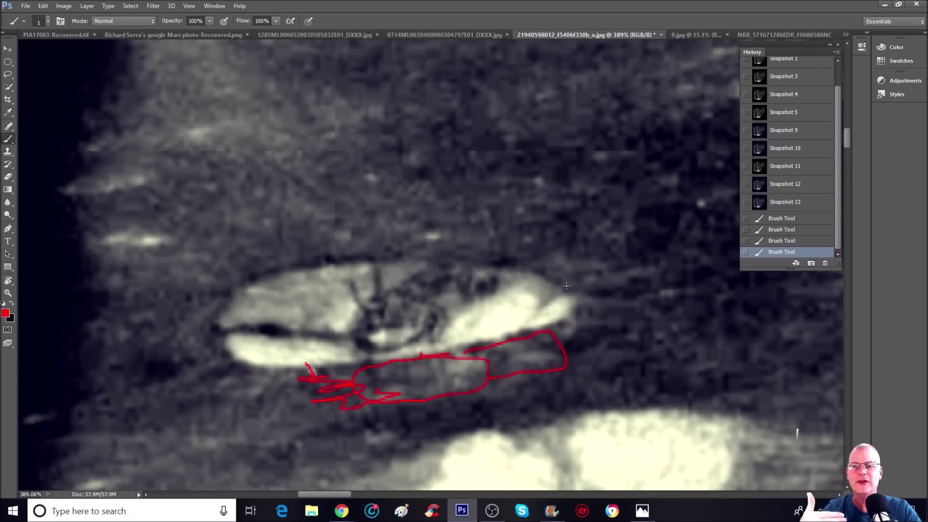
scroll(331, 484, "right", 3)
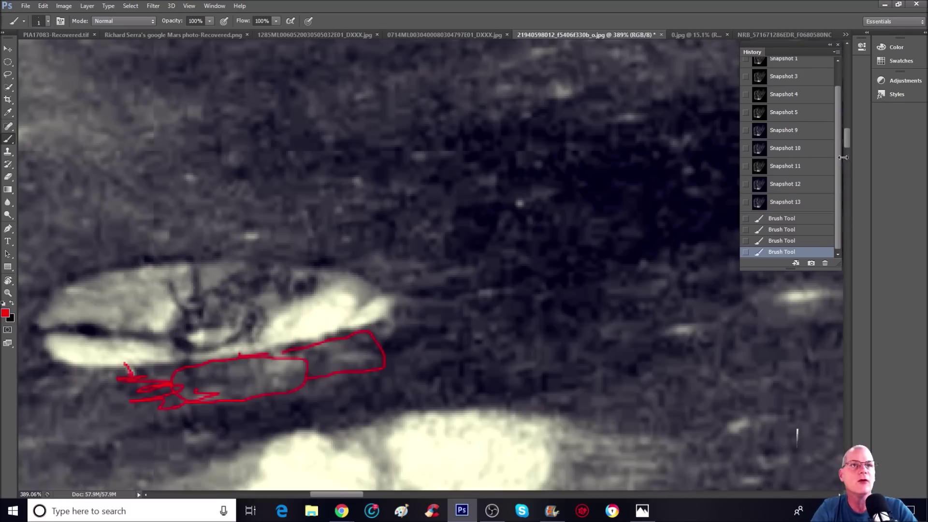
Restore Snapshot 9 and trace the upper crater's pointed tip, its adjoining lower rim and the small shapes beneath the tip in red
left_click(783, 130)
mouse_move(279, 346)
left_mouse_down()
mouse_move(332, 337)
mouse_move(355, 312)
mouse_move(373, 323)
mouse_move(390, 302)
mouse_move(372, 300)
mouse_move(361, 311)
left_mouse_up()
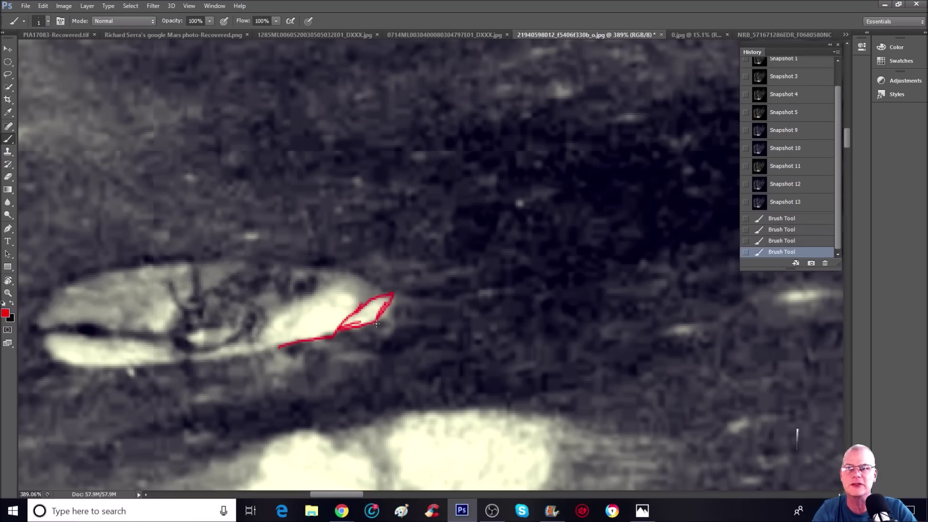
left_click_drag(388, 324, 387, 333)
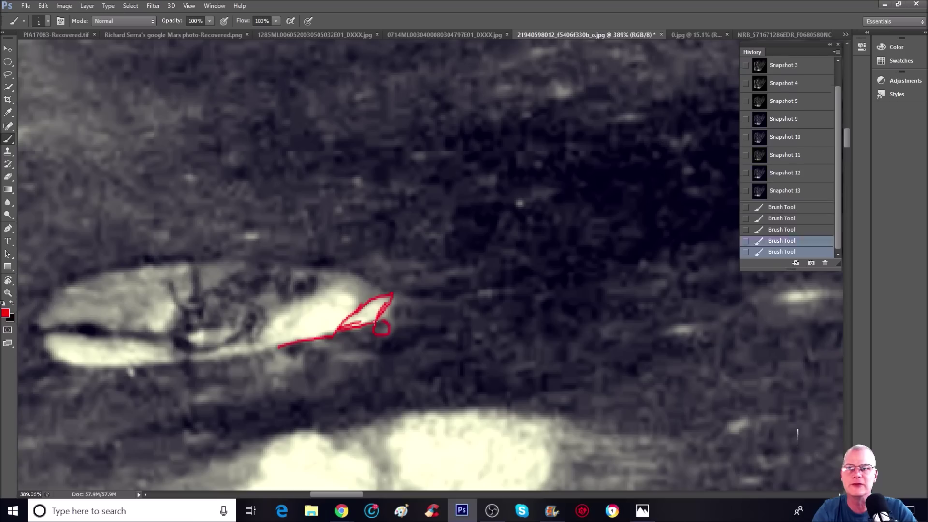
left_click_drag(381, 335, 387, 328)
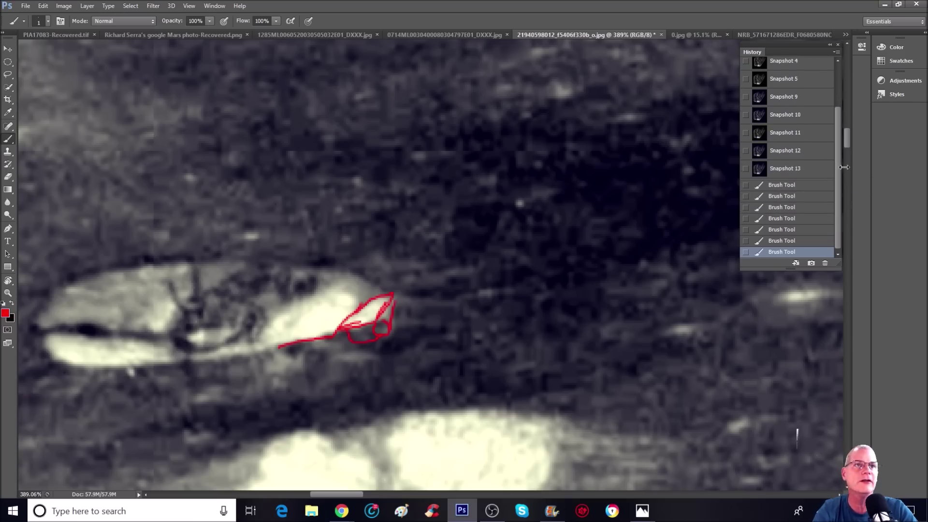
Restore Snapshot 9 and outline in red the dark areas beyond both ends of the upper crater
left_click(814, 97)
left_click_drag(385, 285, 482, 290)
left_click_drag(483, 367, 378, 347)
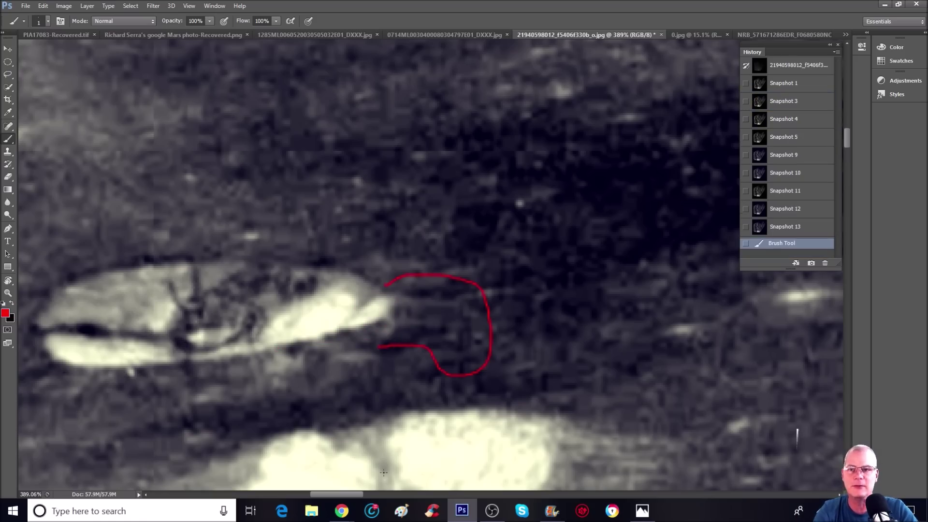
left_click_drag(360, 494, 341, 493)
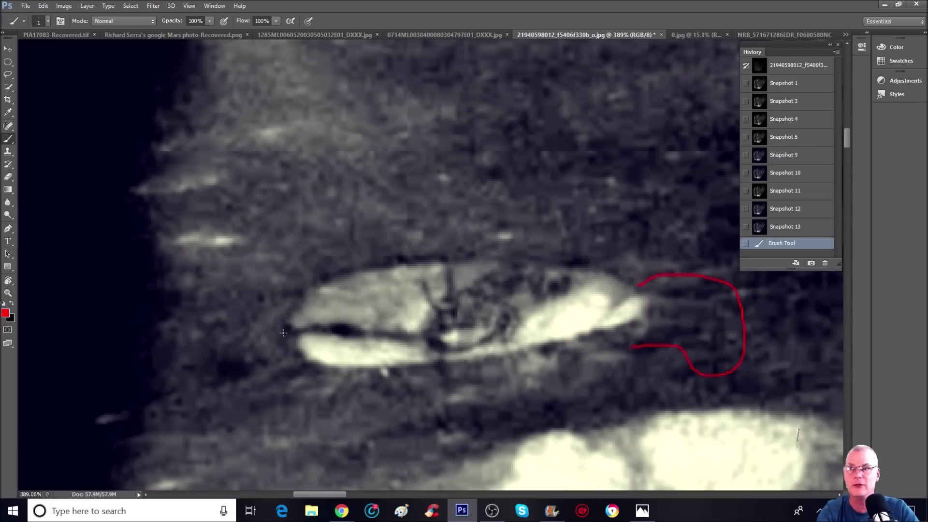
left_click_drag(280, 340, 226, 397)
left_click_drag(292, 420, 317, 361)
key("ctrl+minus")
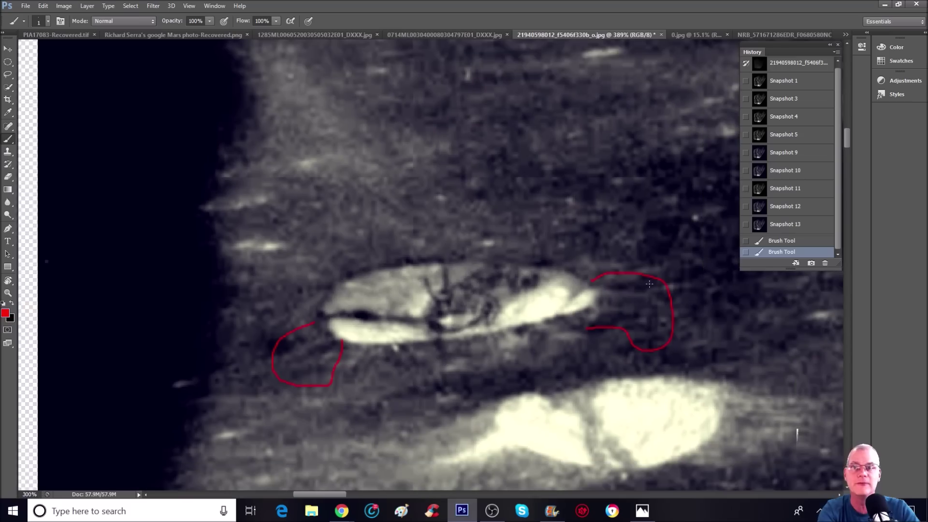
Restore Snapshot 9, outline the area beyond the crater's pointed tip in red and trace the nested angular lines inside it
left_click(792, 153)
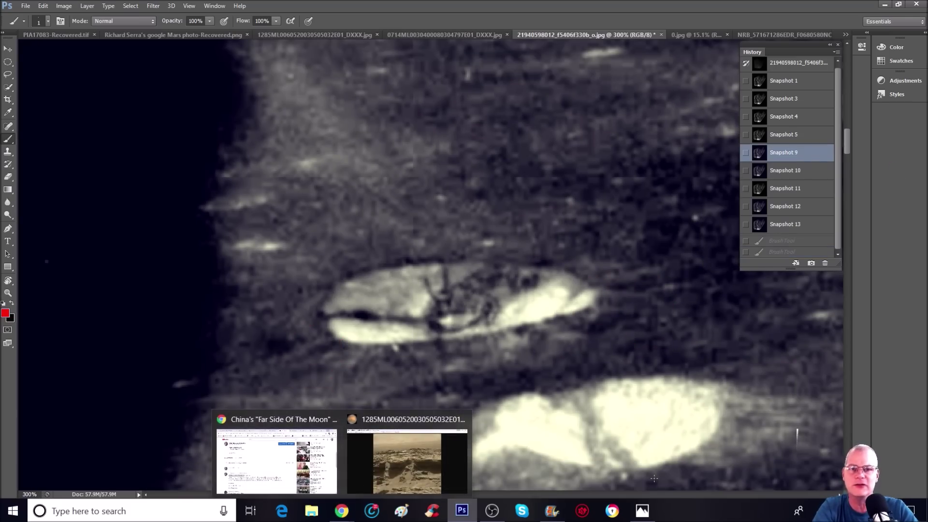
scroll(338, 411, "right", 5)
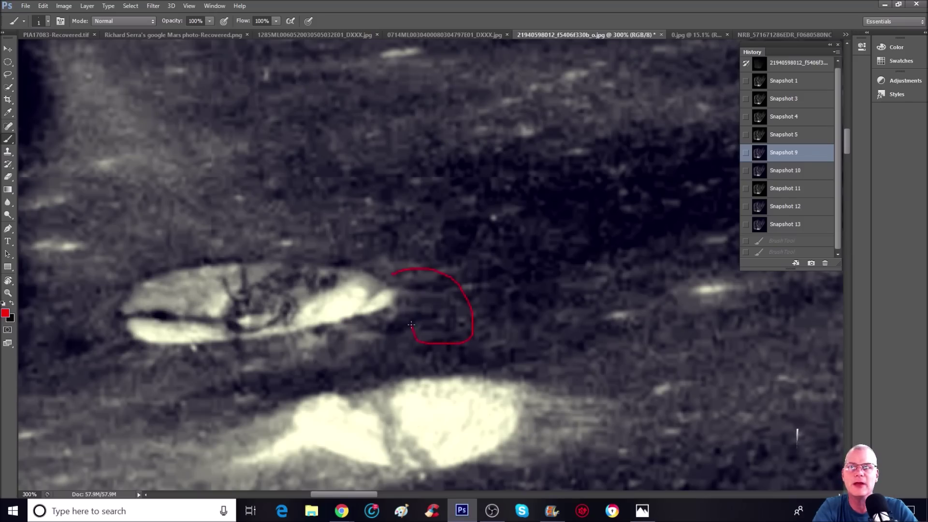
left_click_drag(397, 325, 396, 324)
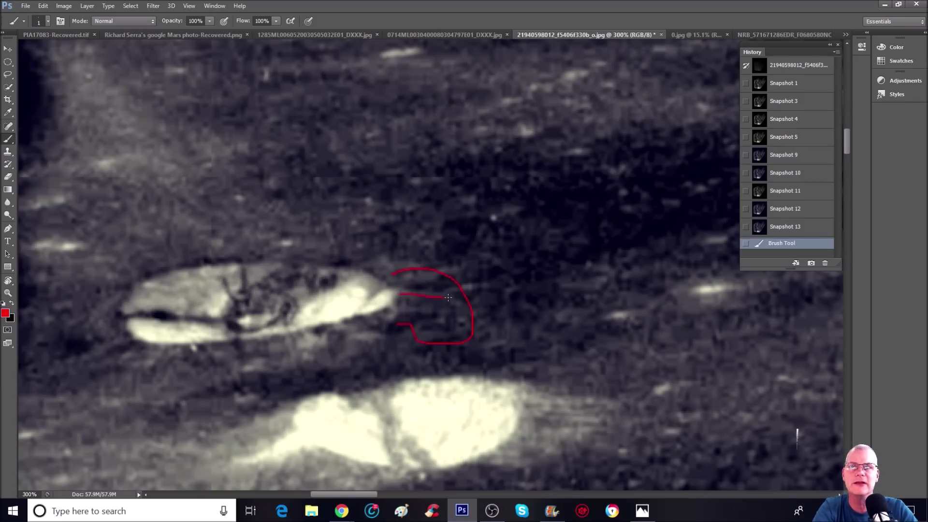
left_click_drag(456, 329, 443, 314)
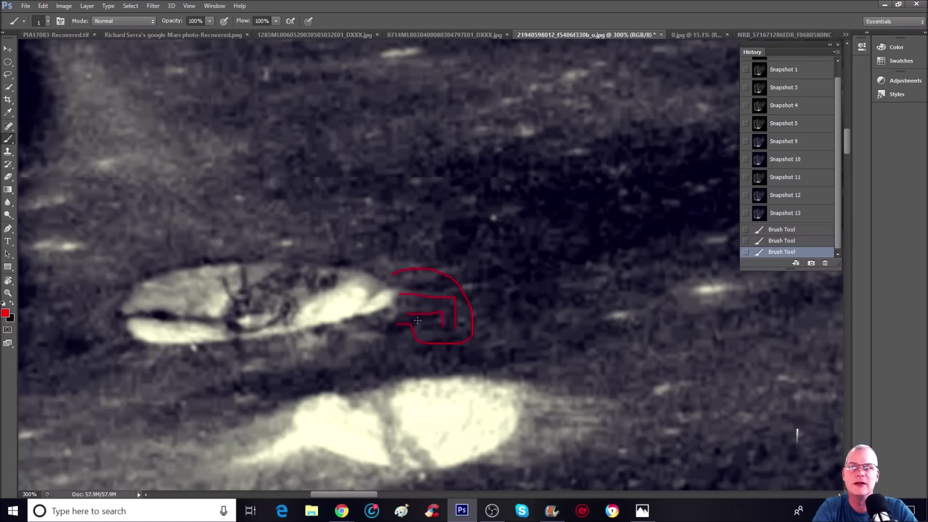
left_click_drag(462, 318, 439, 310)
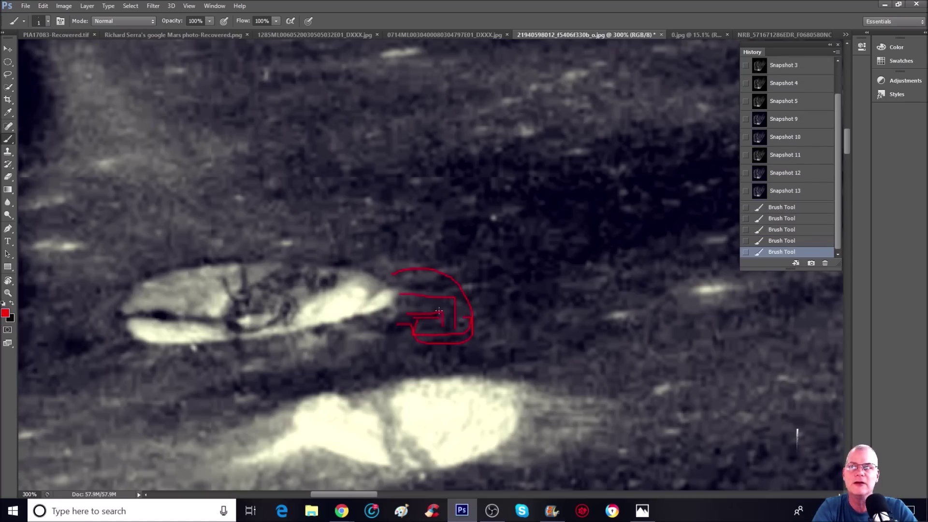
Compare the red outlines in Snapshots 10 and 11 with the blue-tinted areas beside the upper crater in Snapshot 12
left_click(812, 139)
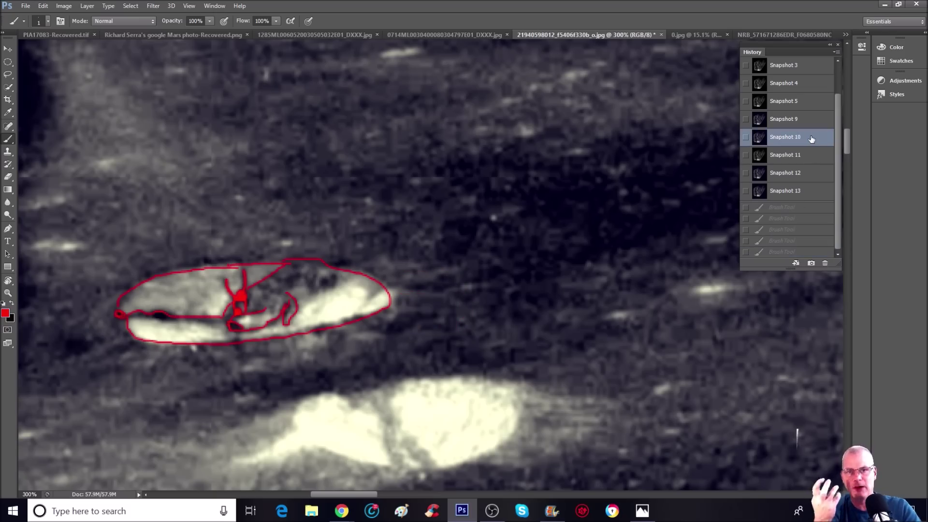
left_click(801, 159)
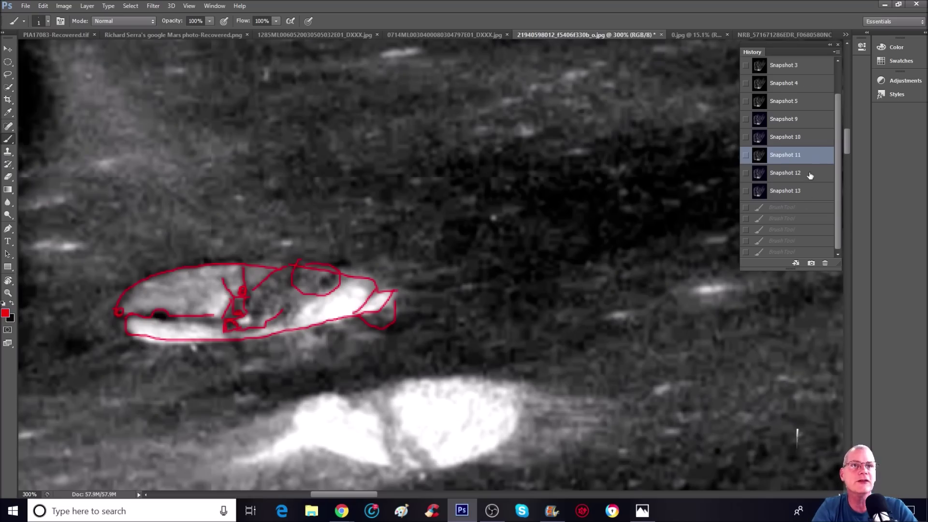
left_click(809, 174)
scroll(431, 497, "left", 3)
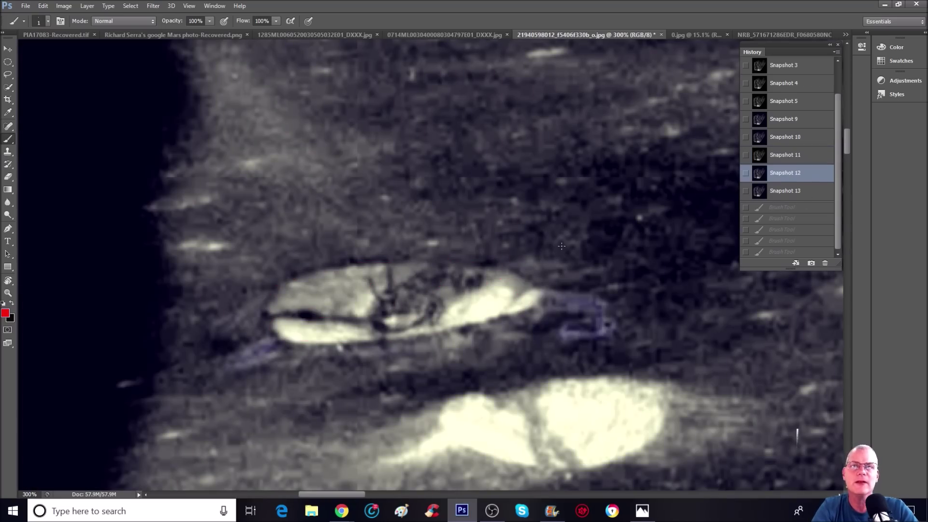
left_click(548, 263)
key("ctrl+z")
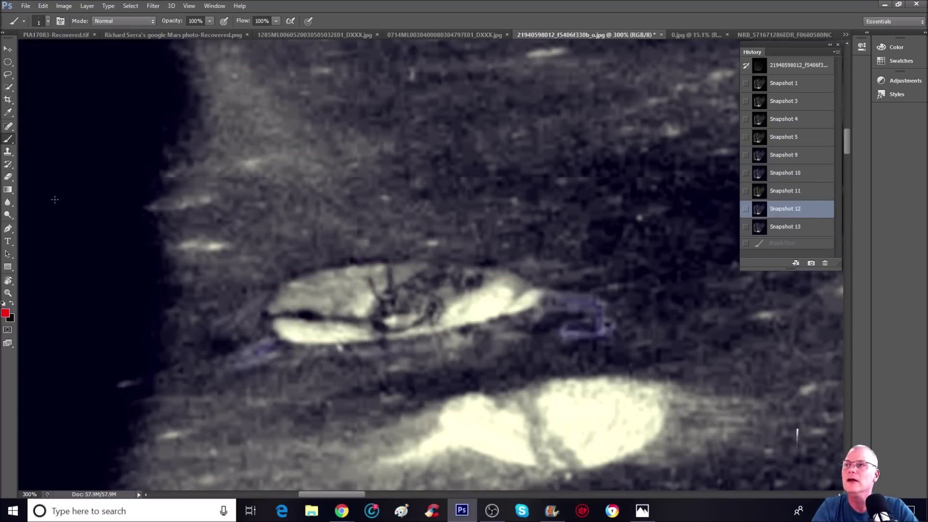
left_click(8, 292)
left_click_drag(451, 227, 423, 243)
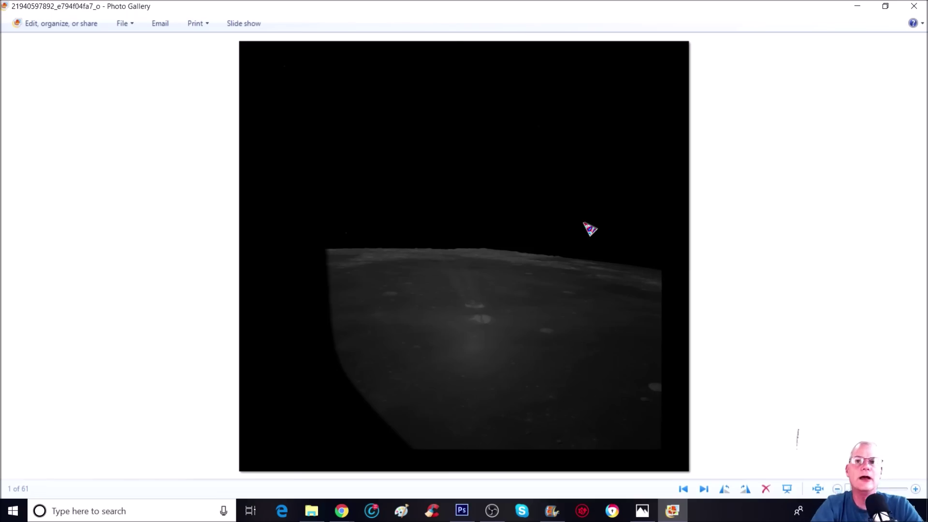
scroll(513, 298, "up", 3)
scroll(514, 299, "up", 2)
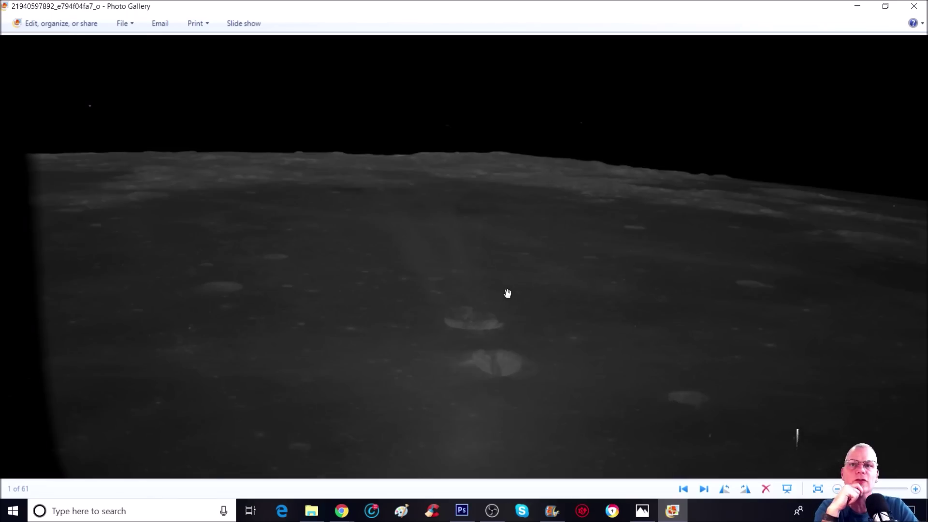
scroll(508, 290, "up", 1)
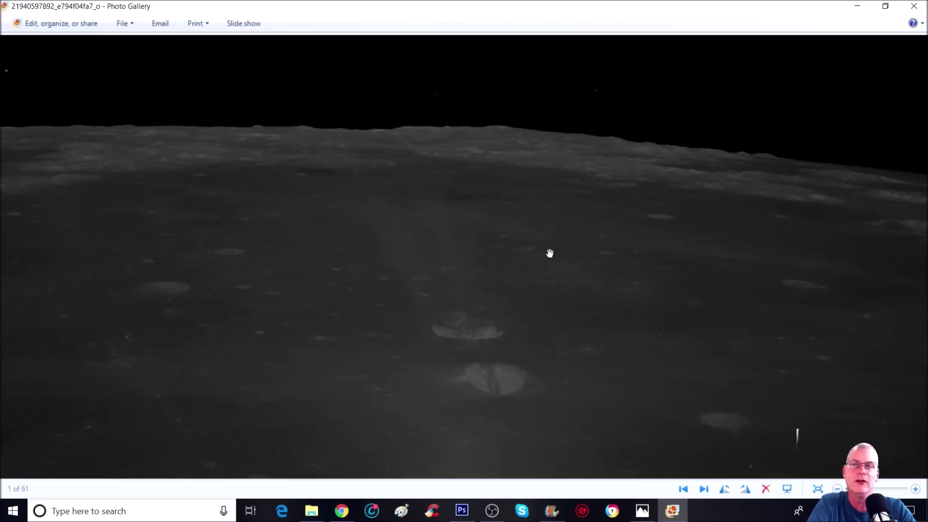
scroll(518, 269, "up", 2)
scroll(519, 269, "down", 1)
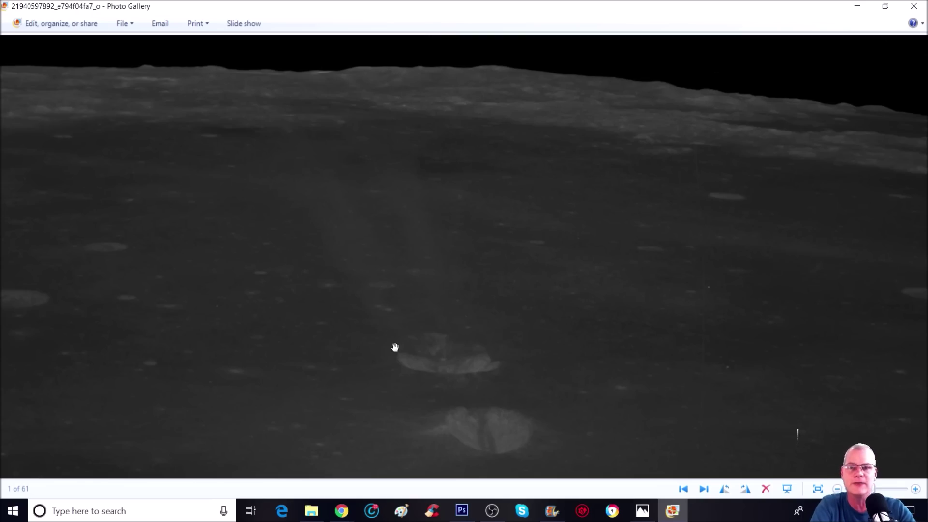
Return to Photoshop, trace both edges of the light band leading to the upper crater in red and scribble loops in the dark area
left_click(461, 510)
left_click(8, 140)
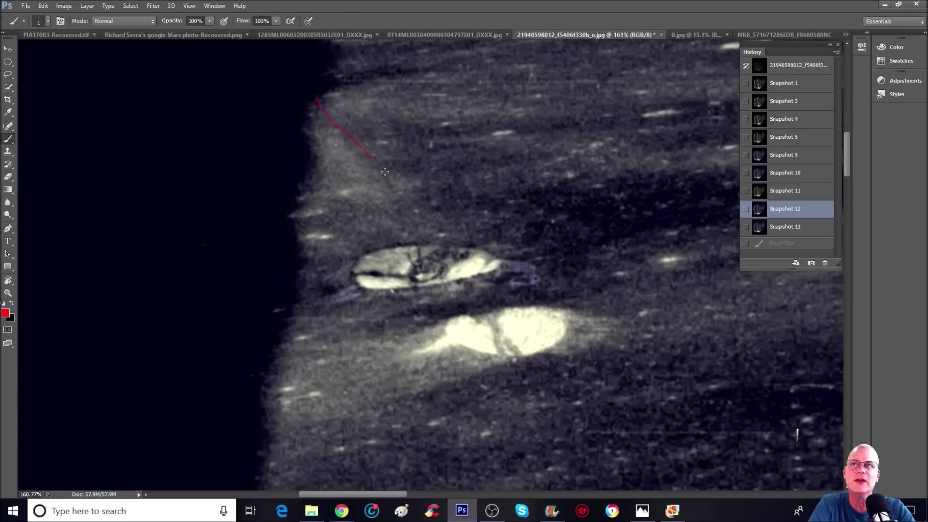
left_click_drag(418, 222, 418, 223)
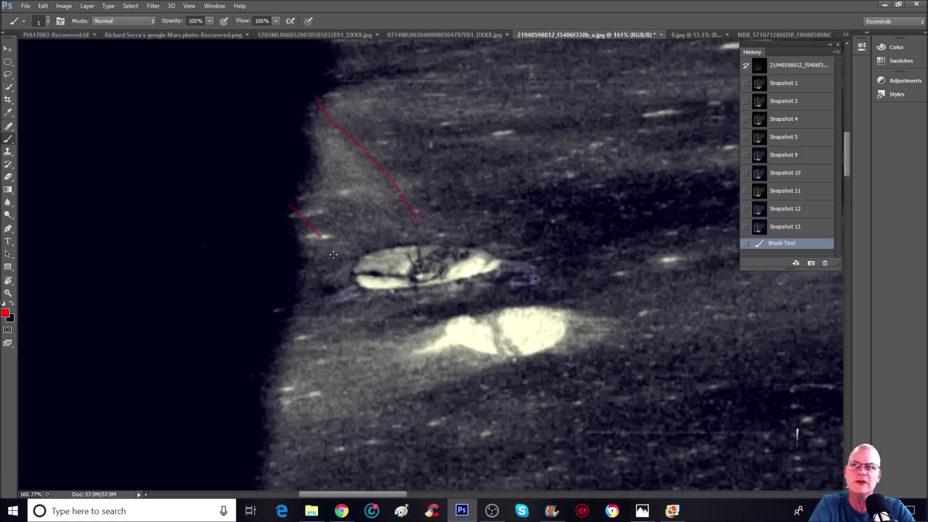
left_click_drag(333, 255, 333, 255)
mouse_move(245, 72)
left_mouse_down()
mouse_move(265, 234)
mouse_move(243, 166)
left_mouse_up()
left_click(185, 183)
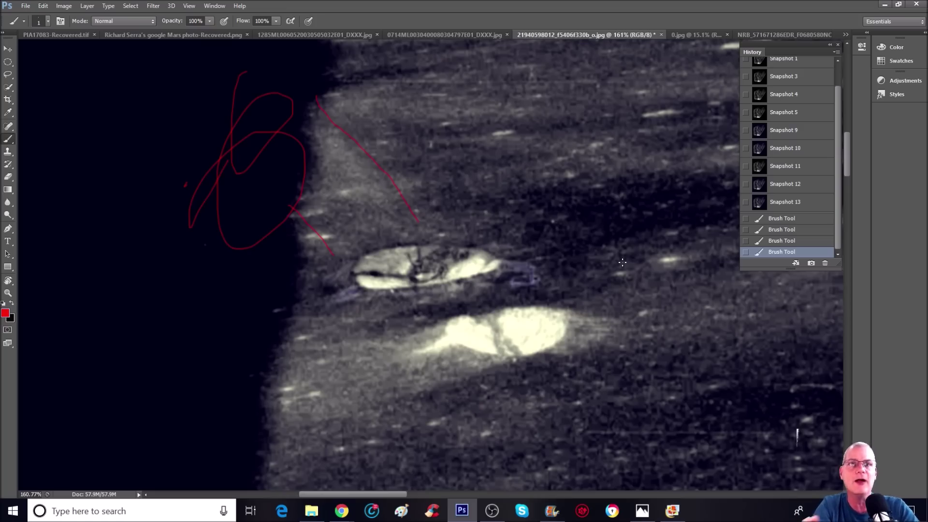
Restore Snapshot 13 and examine the blue-tinted areas around the upper crater at magnifications between about 100% and 269%
left_click(802, 203)
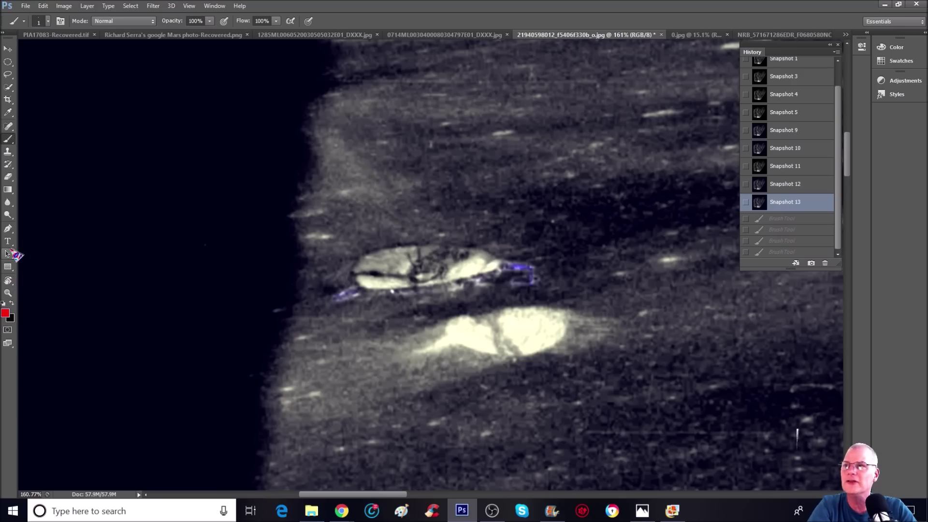
left_click(8, 292)
left_click_drag(327, 239, 351, 202)
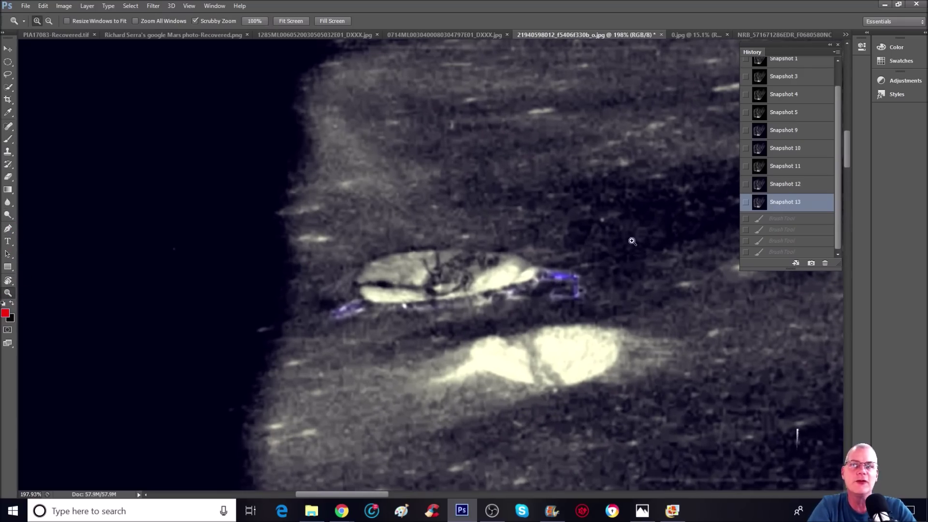
left_click(642, 203)
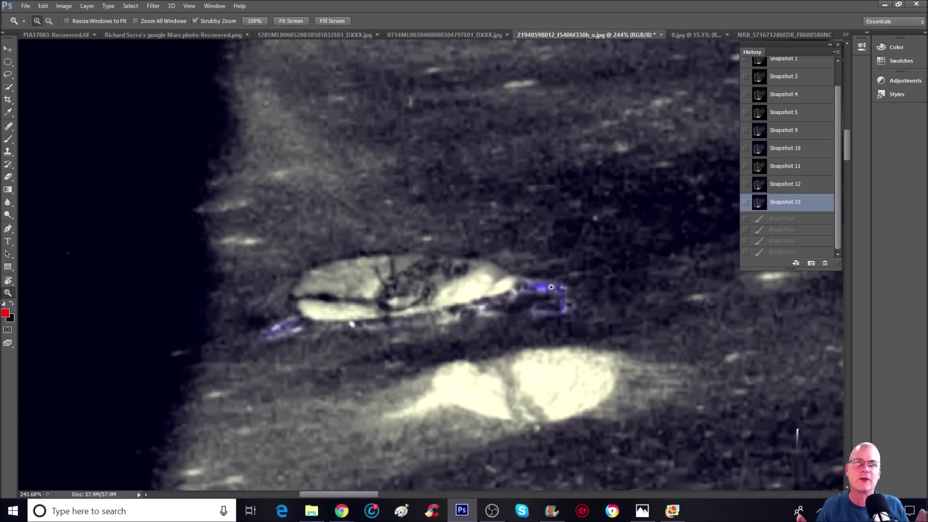
scroll(592, 256, "down", 4)
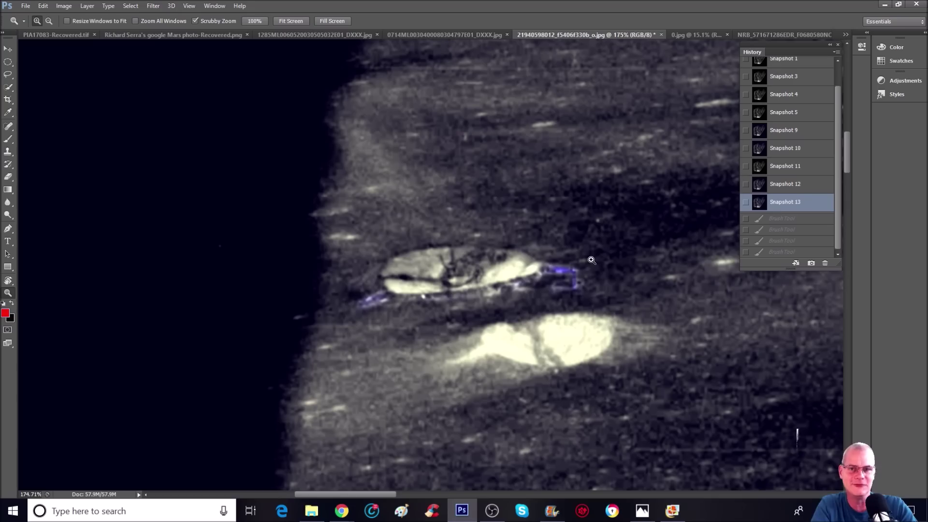
scroll(591, 261, "down", 2)
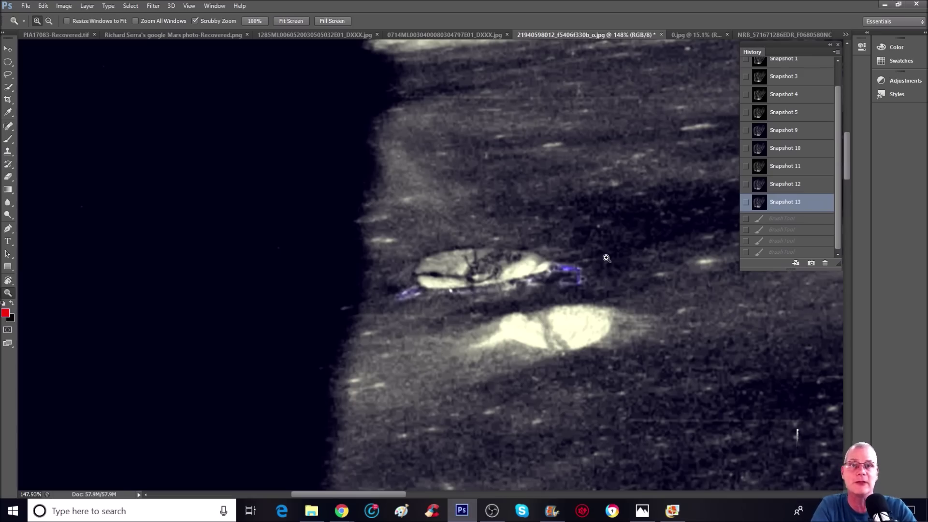
scroll(607, 259, "down", 3)
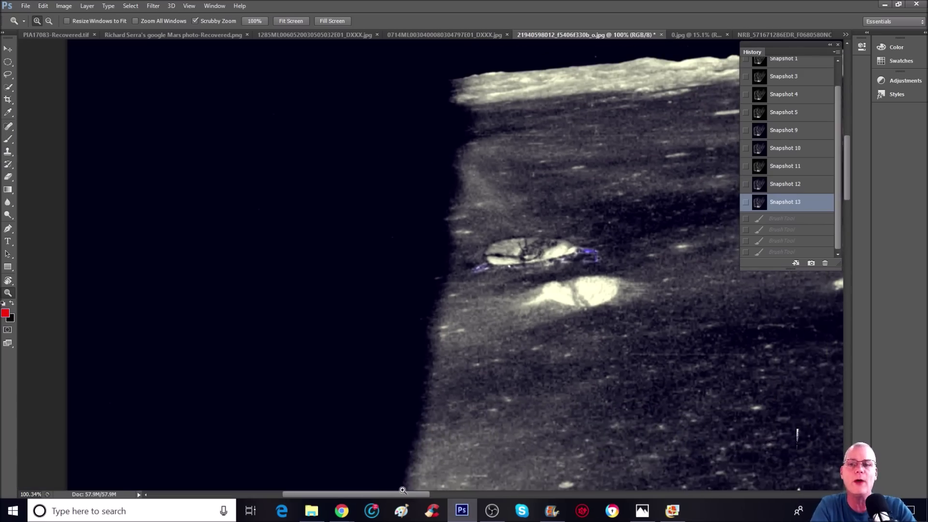
scroll(714, 196, "up", 8)
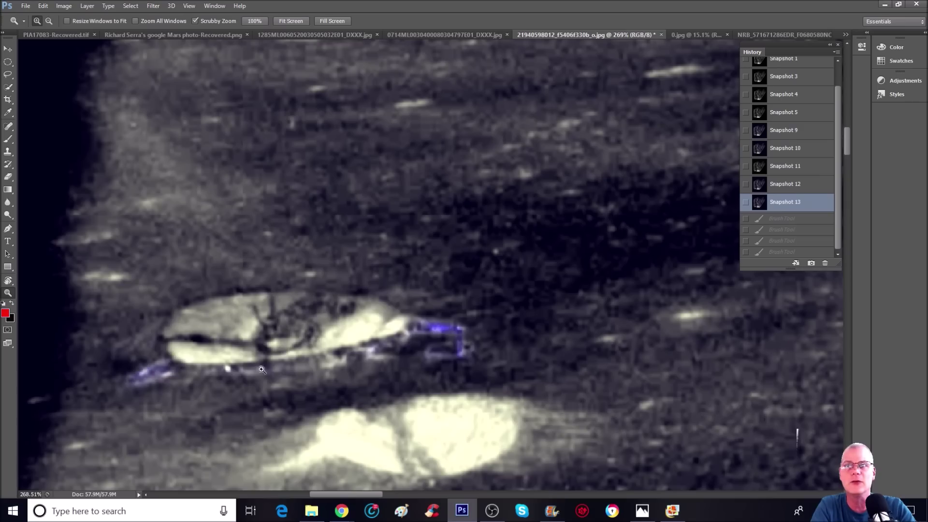
Compare with the fainter blue tint around the upper crater in Snapshot 12, zooming out to about 187%
left_click(784, 184)
scroll(484, 232, "down", 2)
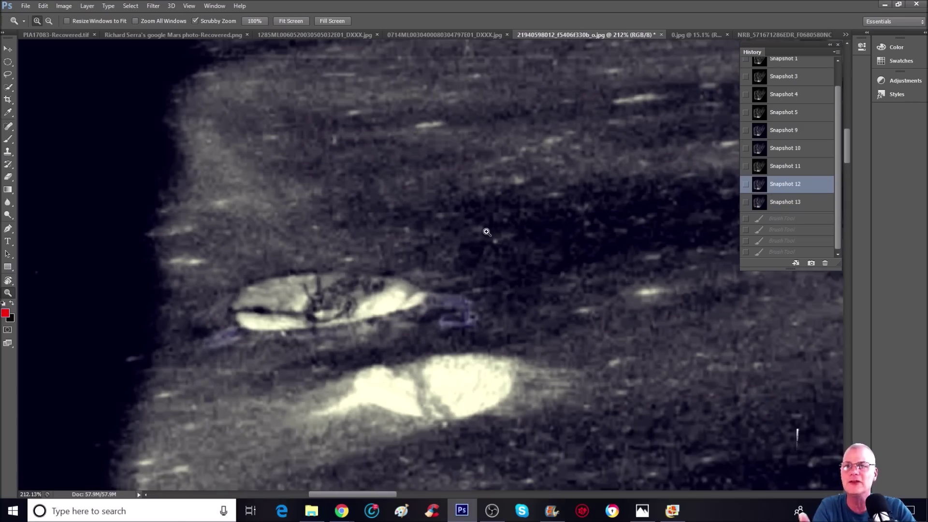
scroll(483, 231, "down", 2)
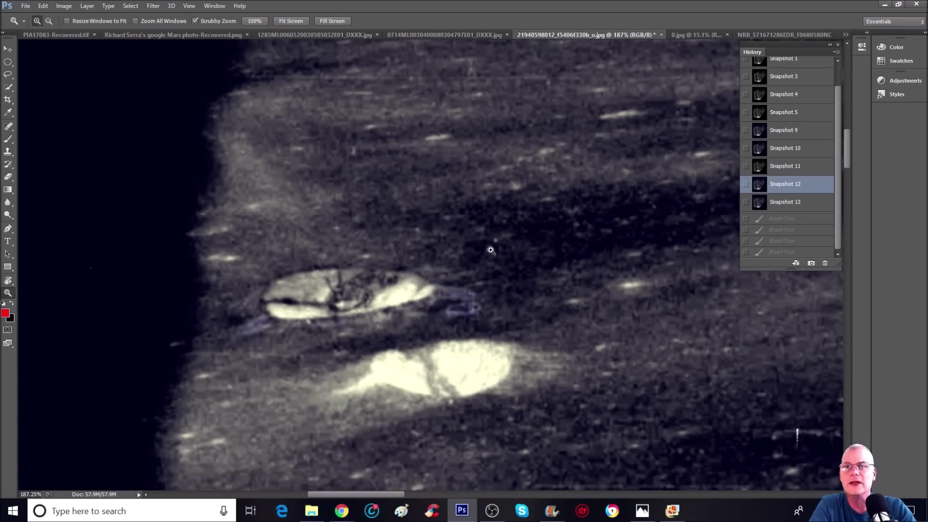